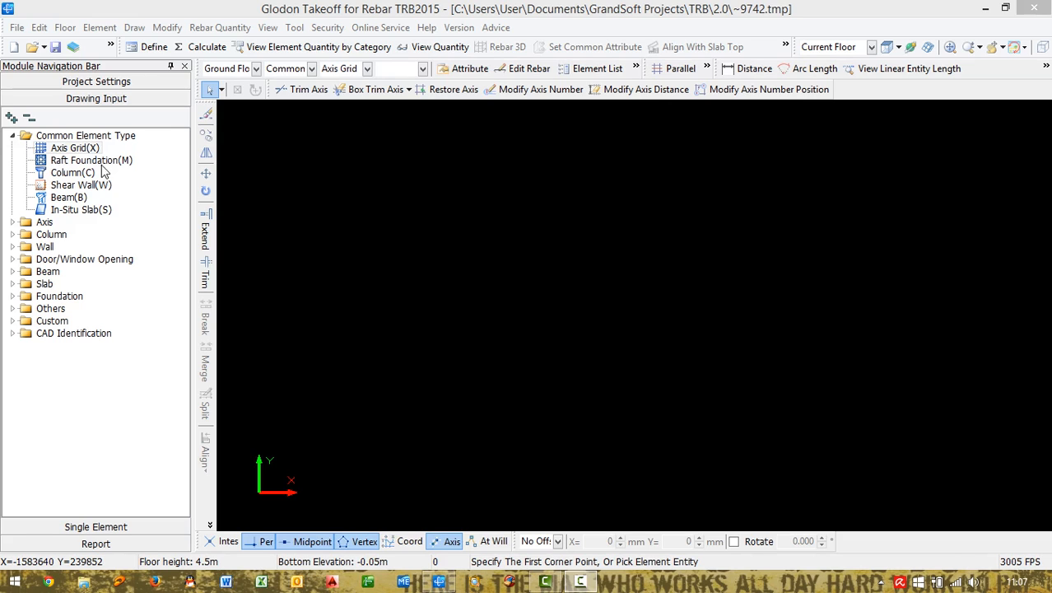
Step: Select the Axis Grid element type in the Axis category and display the Element List
click(13, 222)
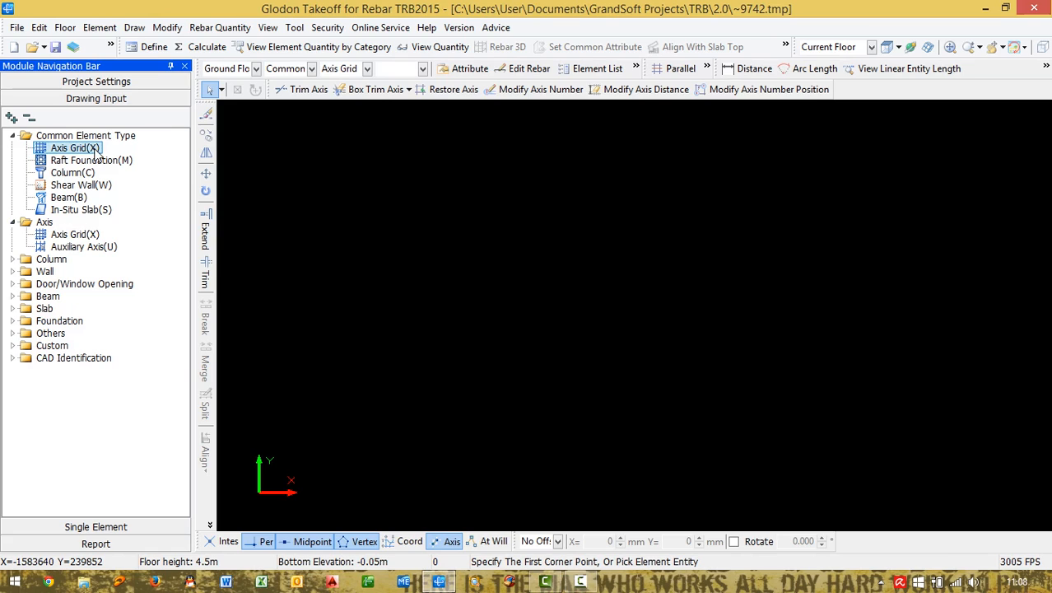
click(75, 234)
click(153, 47)
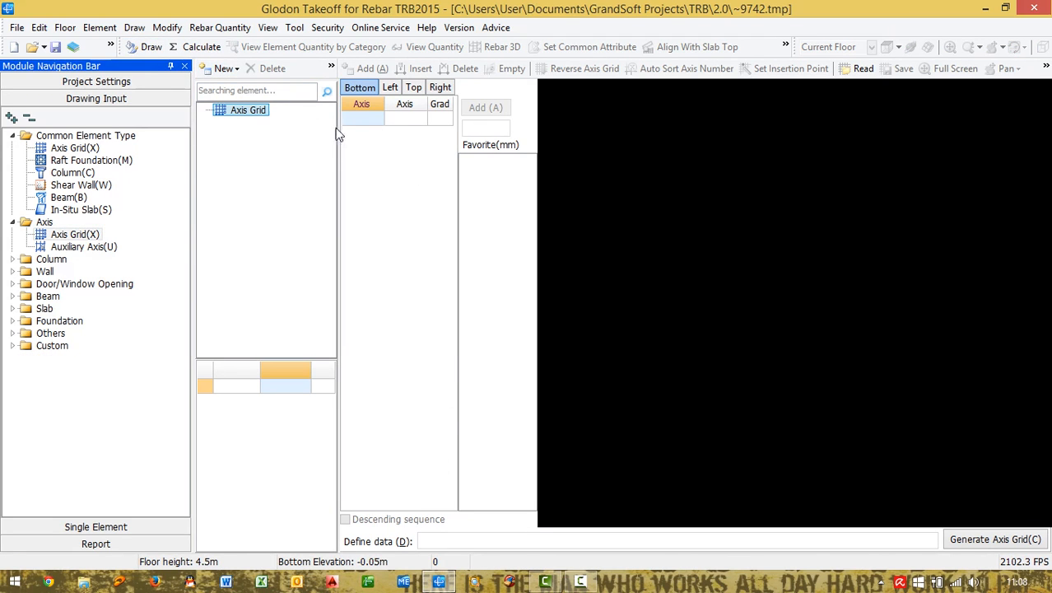
click(149, 48)
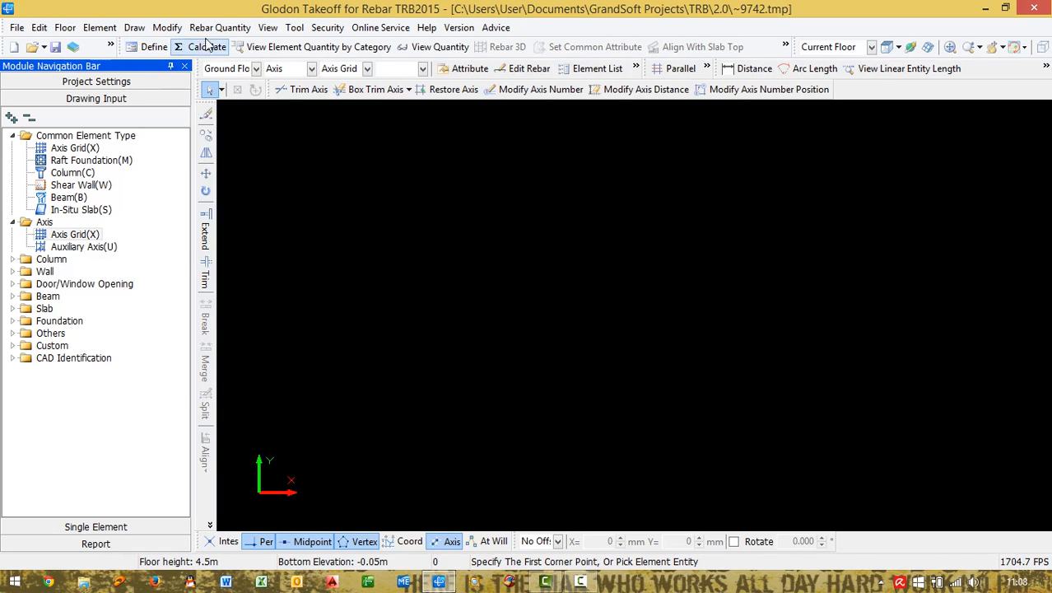
click(268, 29)
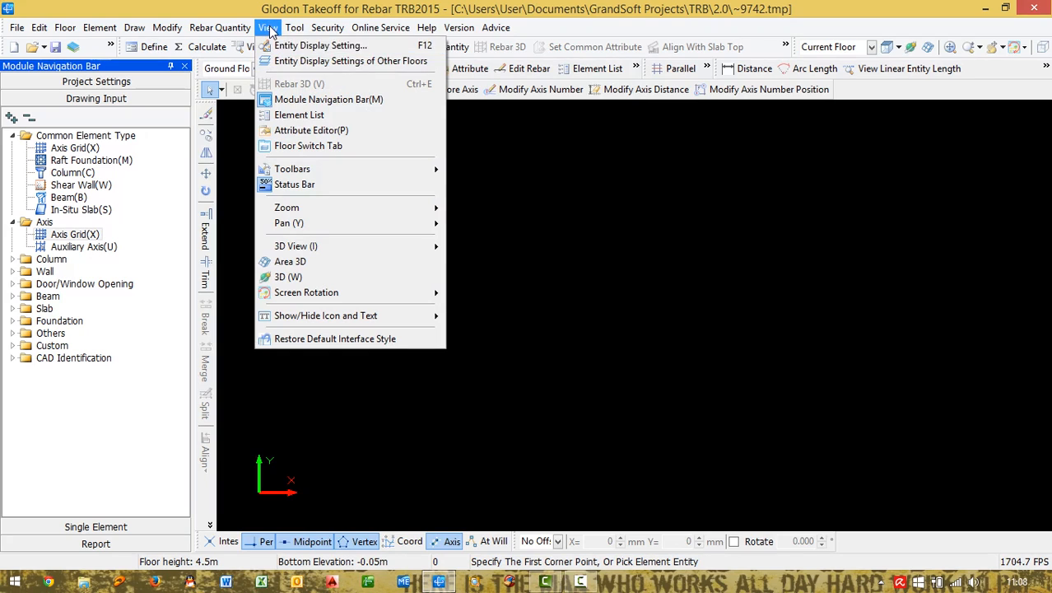
click(290, 117)
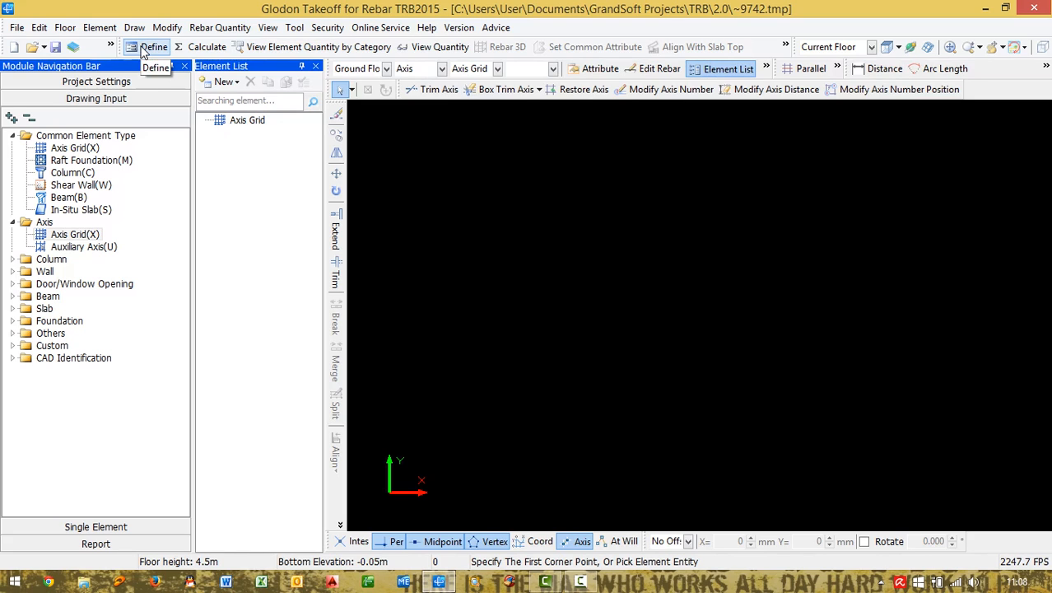
Step: Create a new orthogonal axis grid under the Axis Grid element type
click(95, 235)
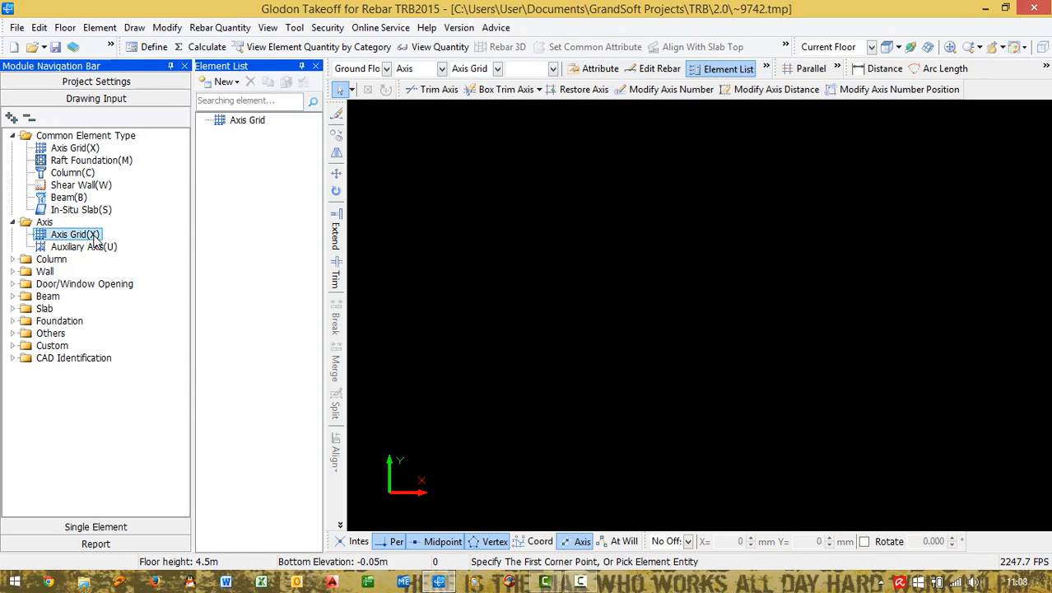
click(224, 84)
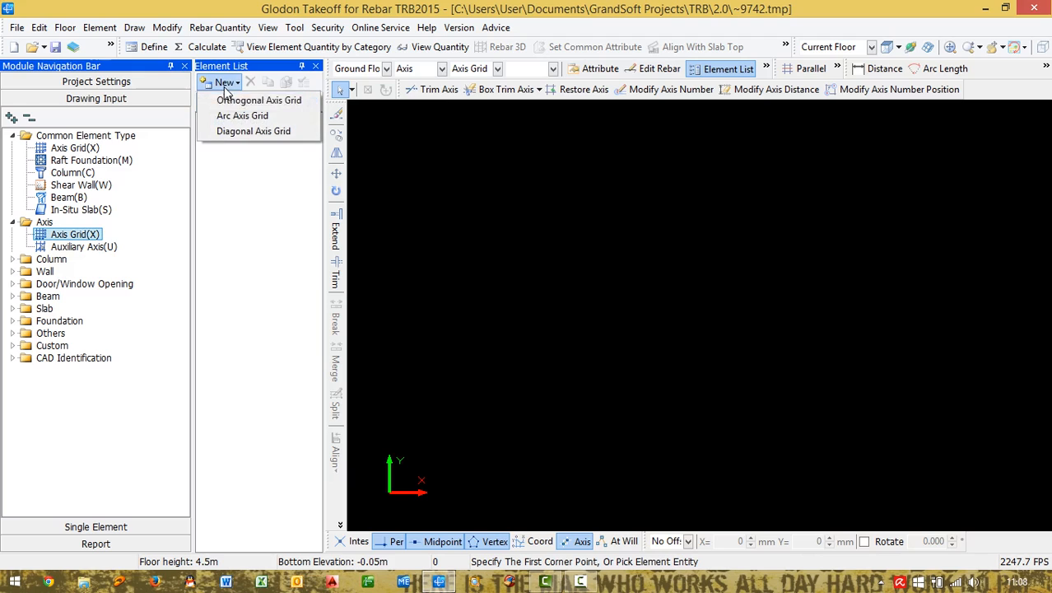
click(287, 102)
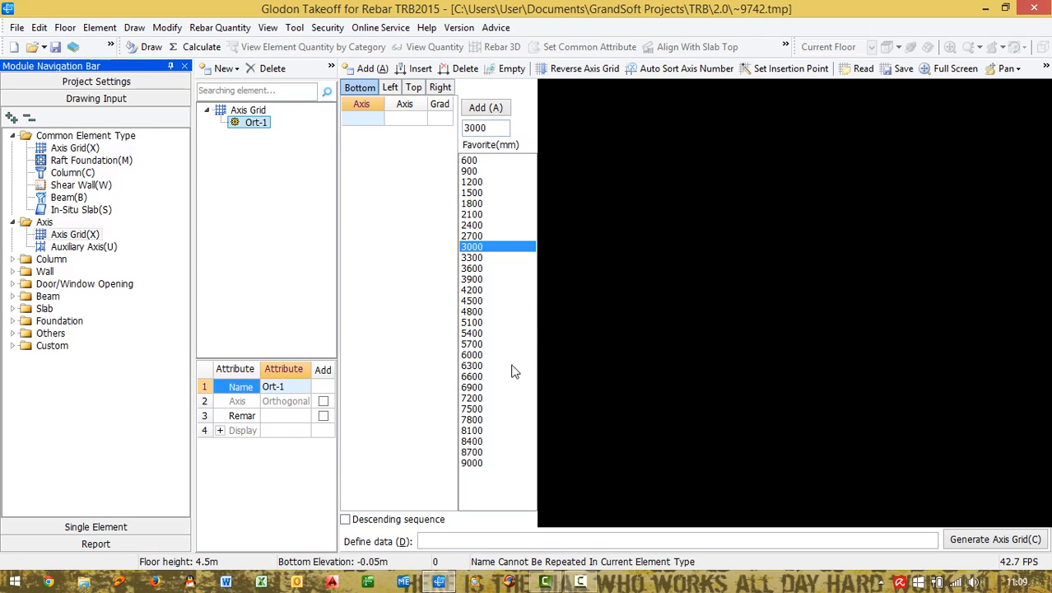
Step: Add five 6000 mm spacings to the bottom axes of the orthogonal grid
click(486, 355)
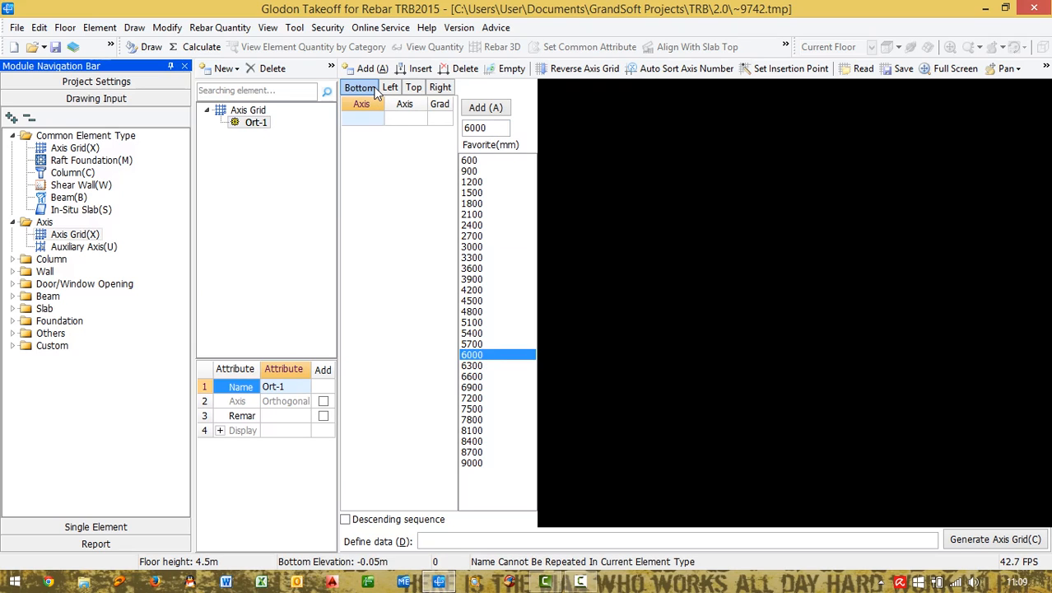
click(478, 115)
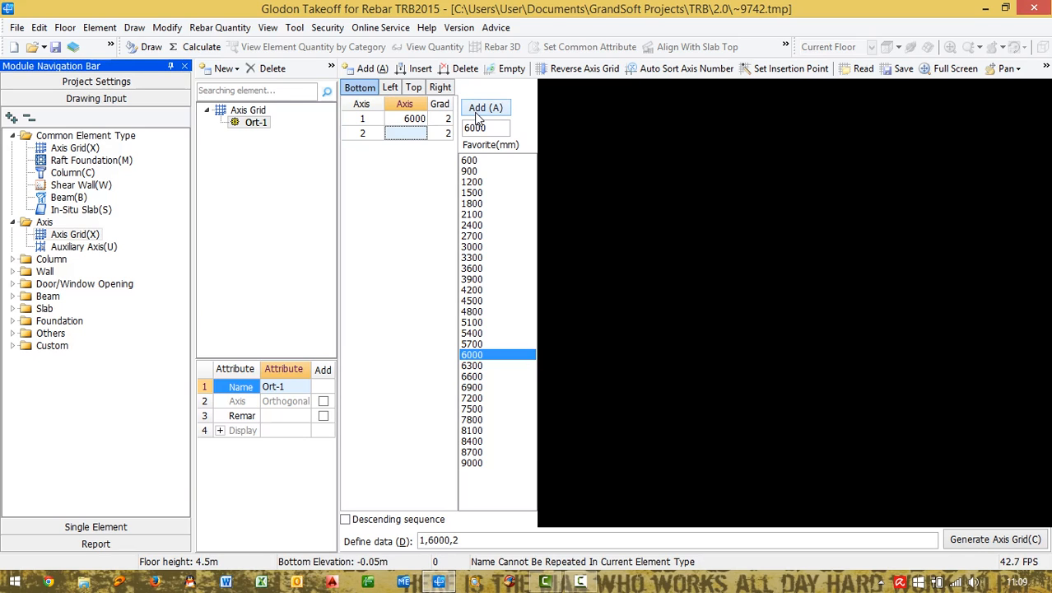
click(478, 115)
click(477, 114)
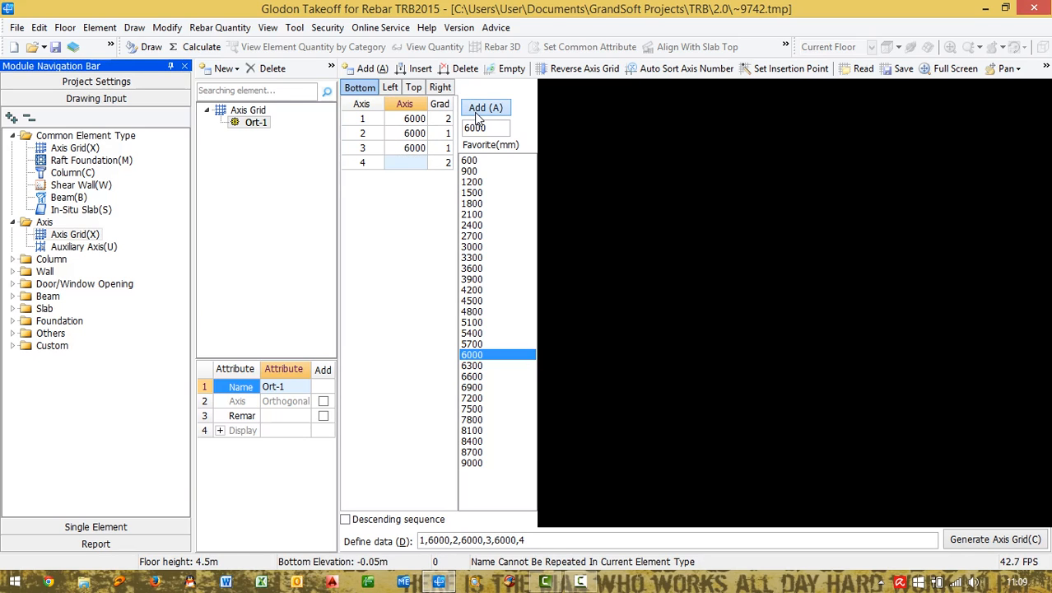
click(477, 114)
click(477, 114)
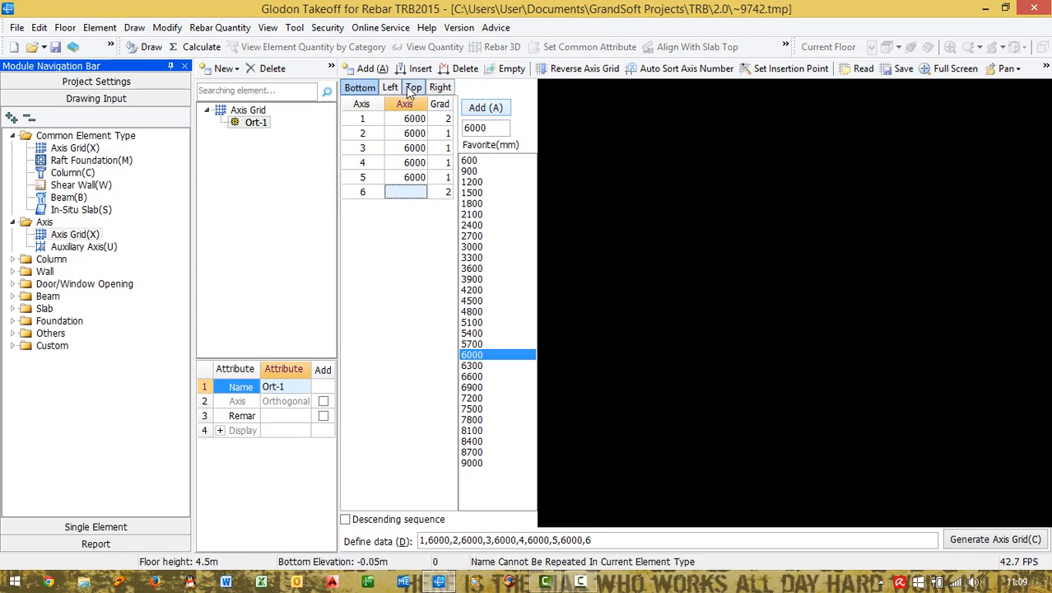
Step: Add four 6000 mm spacings to the left axes and place the grid in the drawing at a 0° angle
click(392, 91)
click(490, 116)
click(491, 116)
click(490, 116)
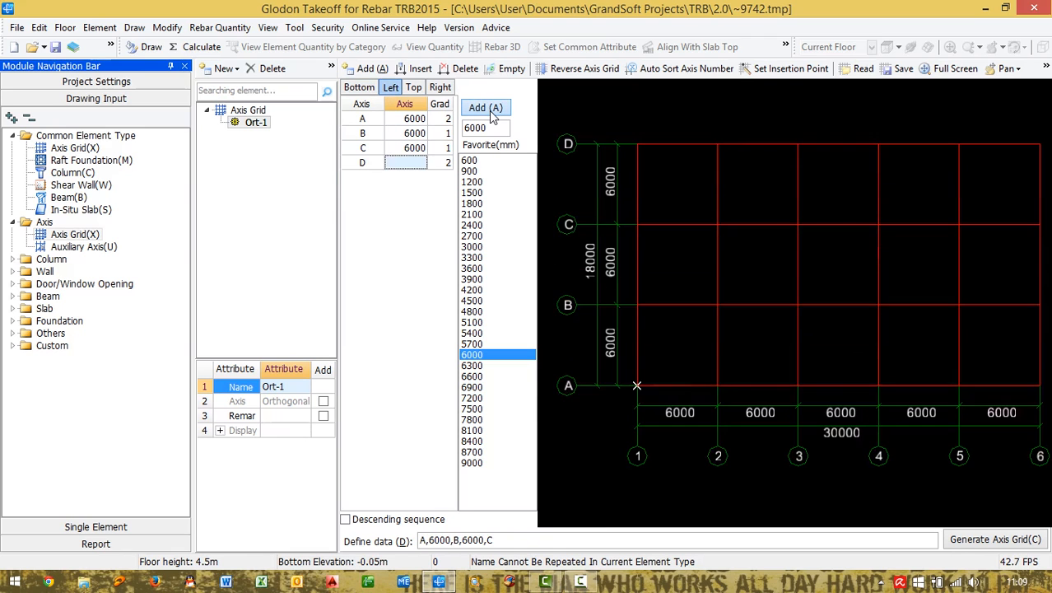
click(491, 117)
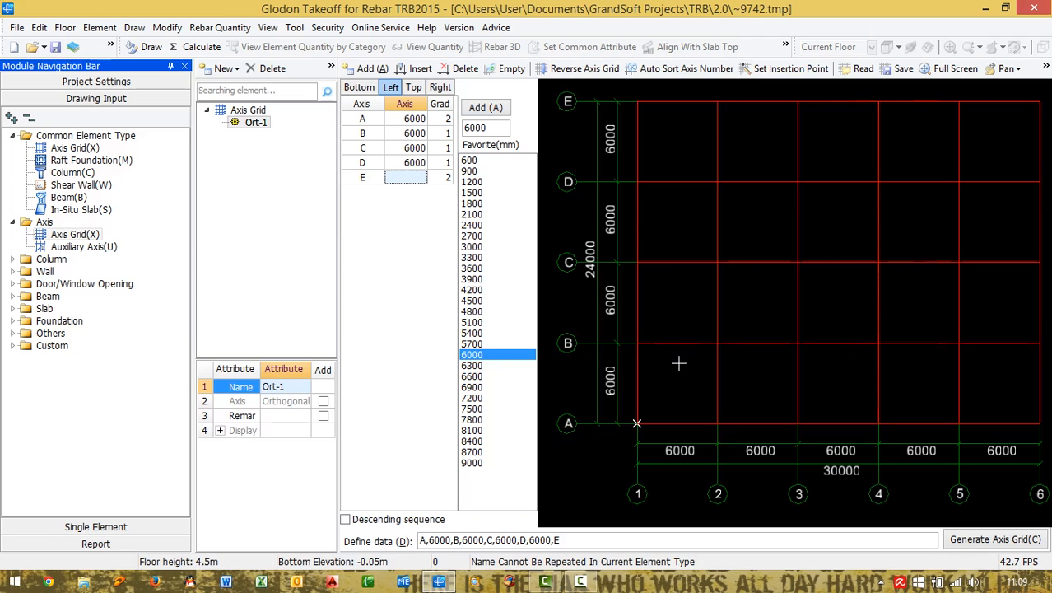
click(151, 48)
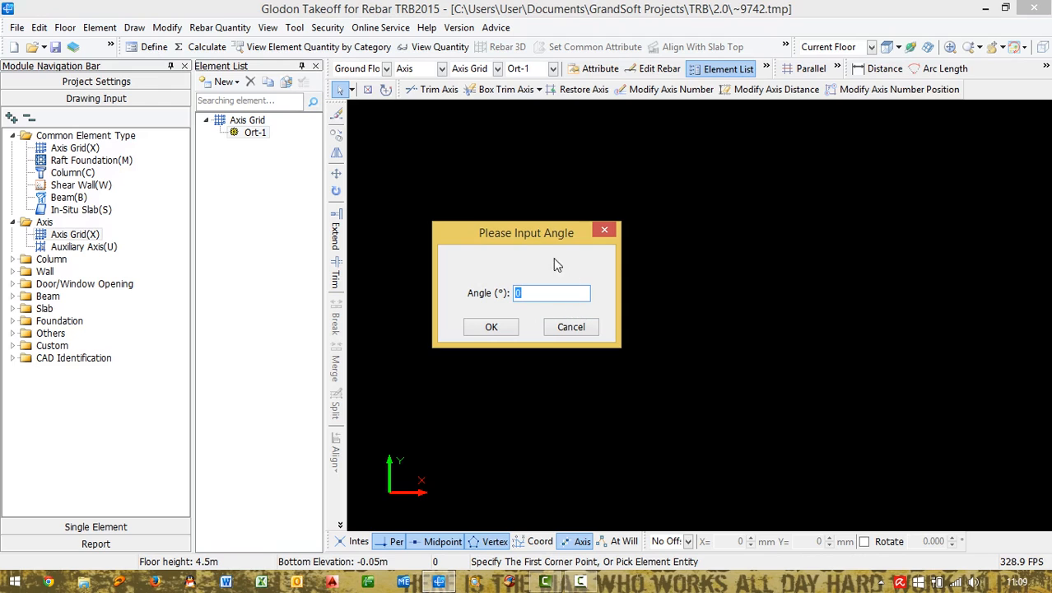
click(492, 326)
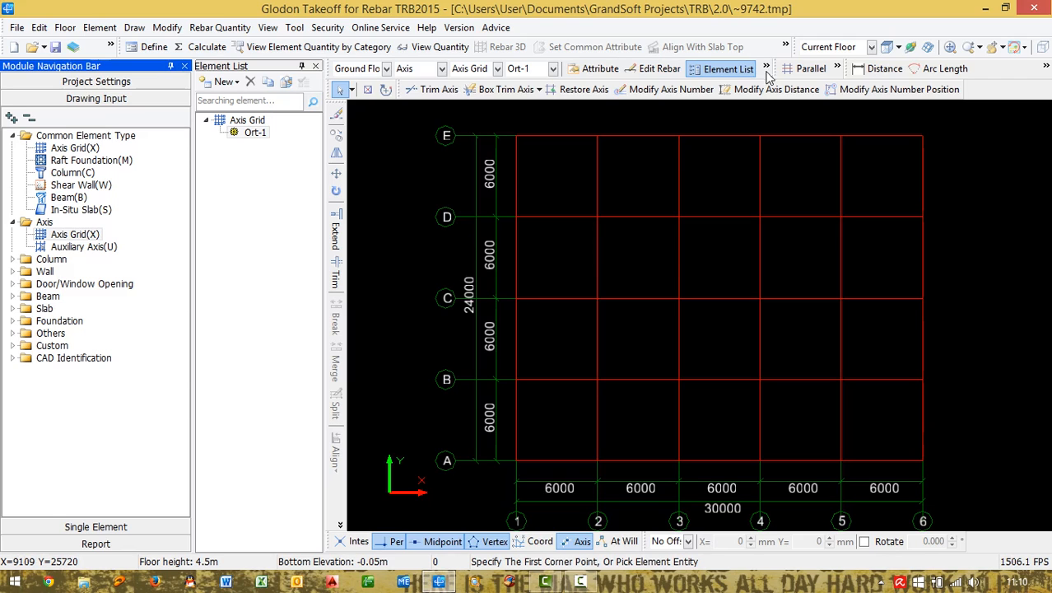
Step: Add two parallel auxiliary axes to axis 3, offset 3000 mm and -3000 mm, without axis numbers
click(812, 70)
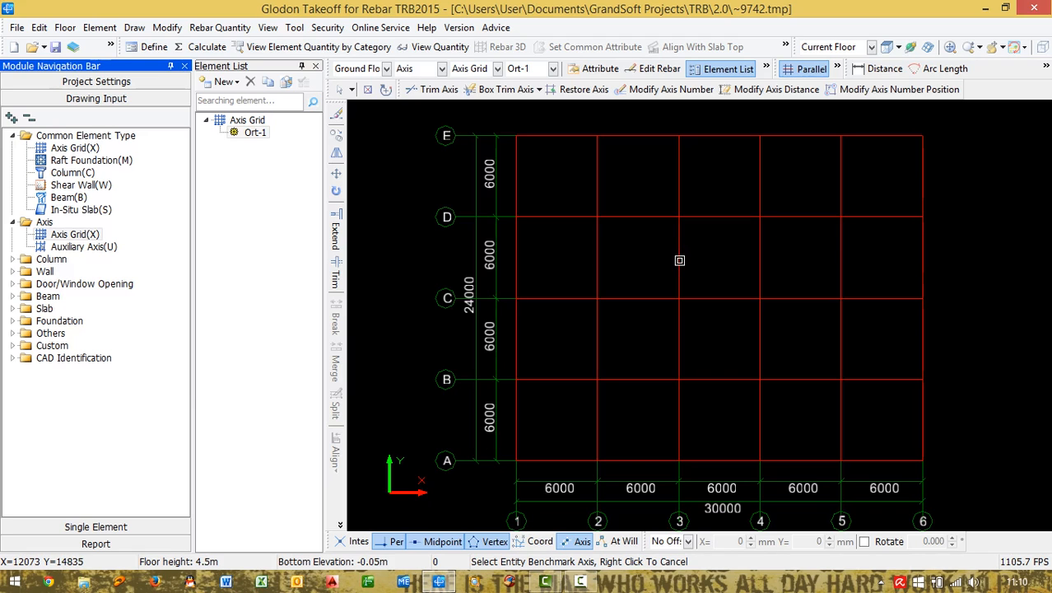
click(679, 260)
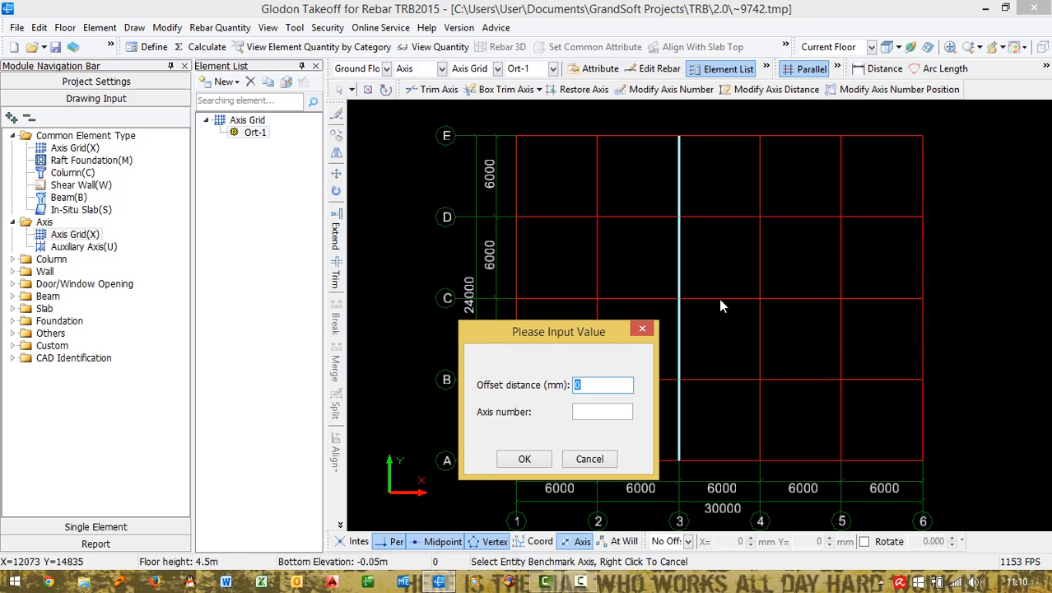
text(3000)
click(531, 459)
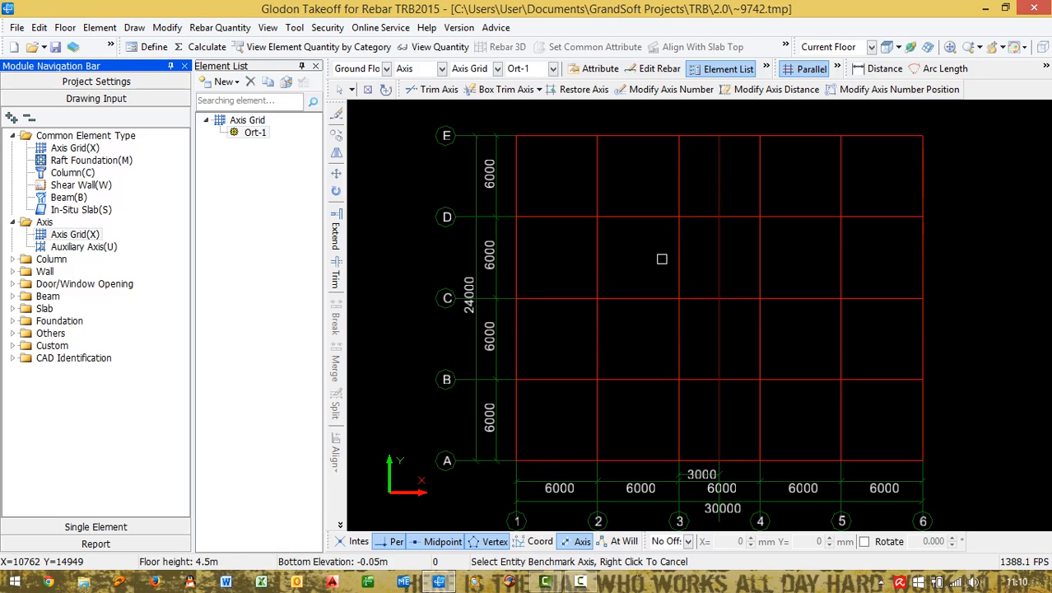
click(676, 270)
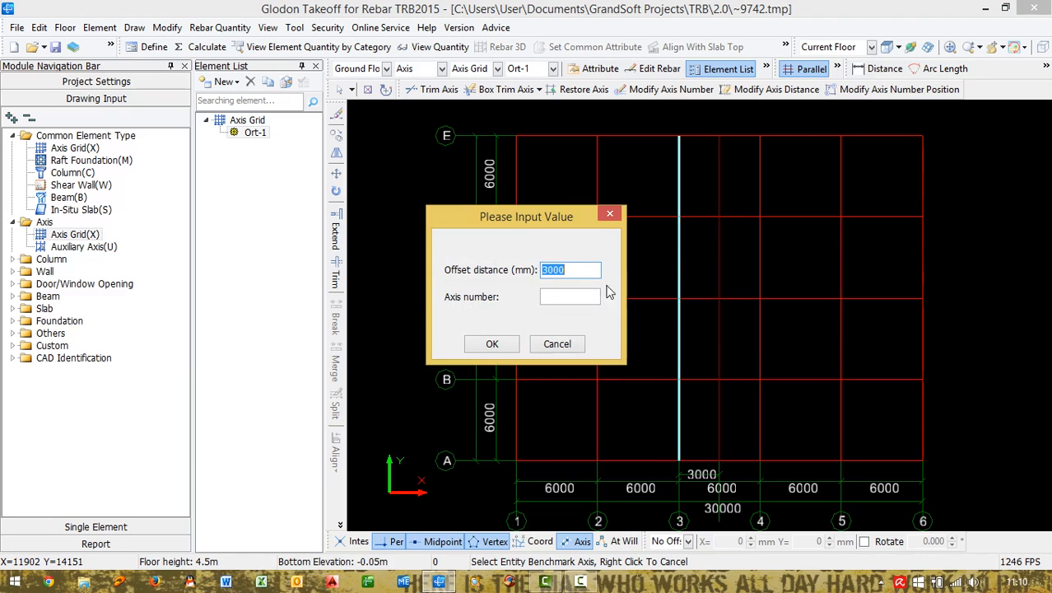
text(-)
click(512, 345)
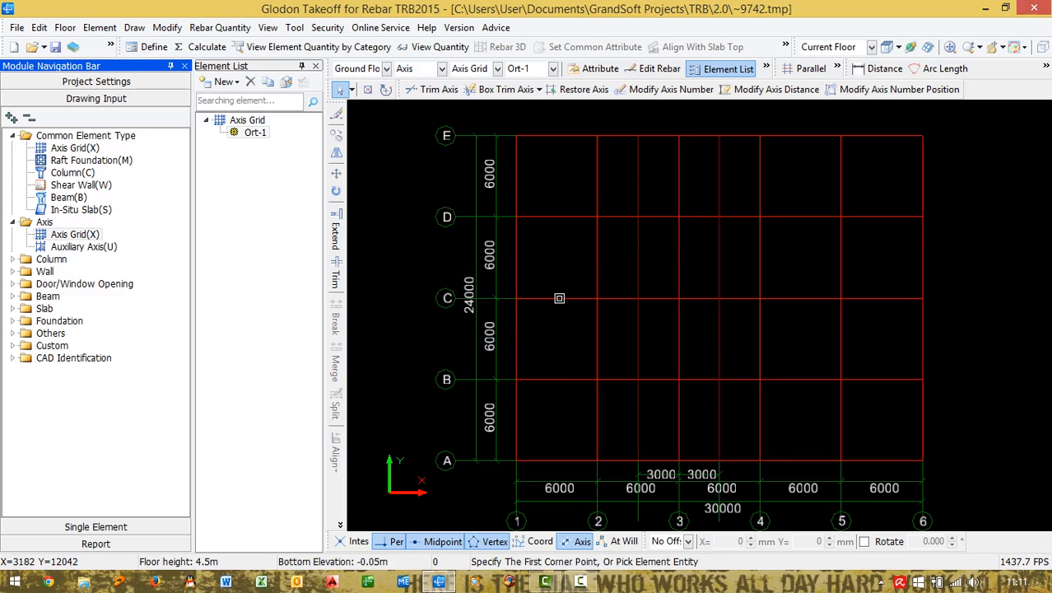
Step: Add two parallel auxiliary axes to axis C, offset -3000 mm and 3000 mm, without axis numbers
click(559, 298)
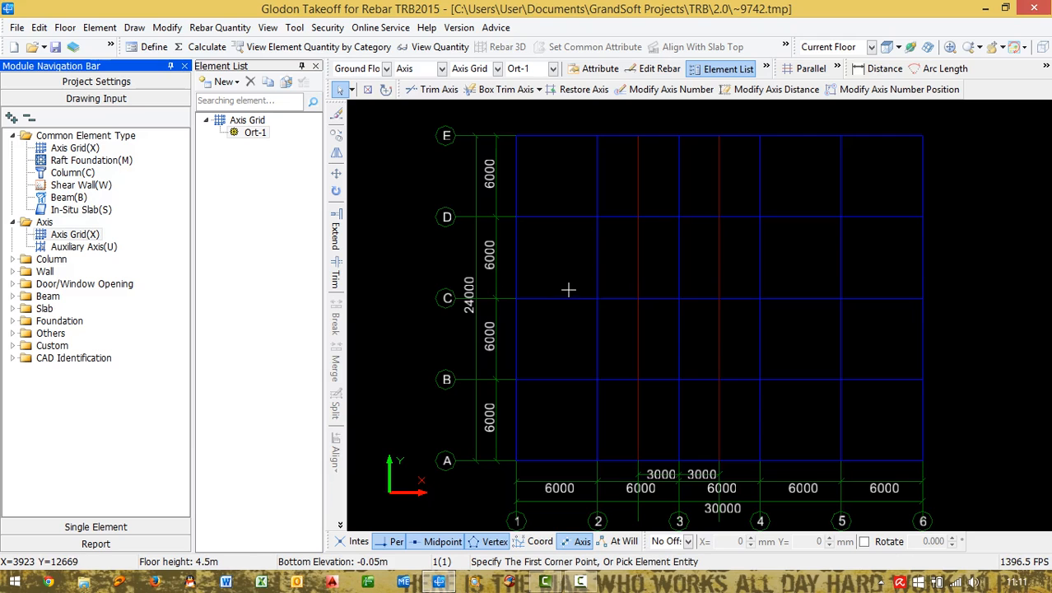
key(Escape)
click(805, 69)
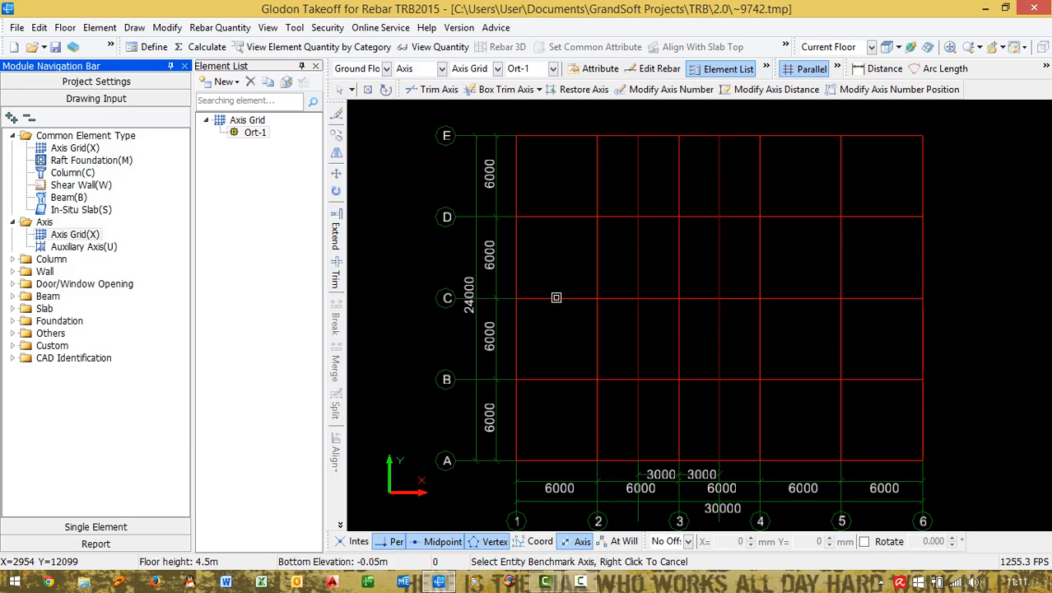
click(556, 297)
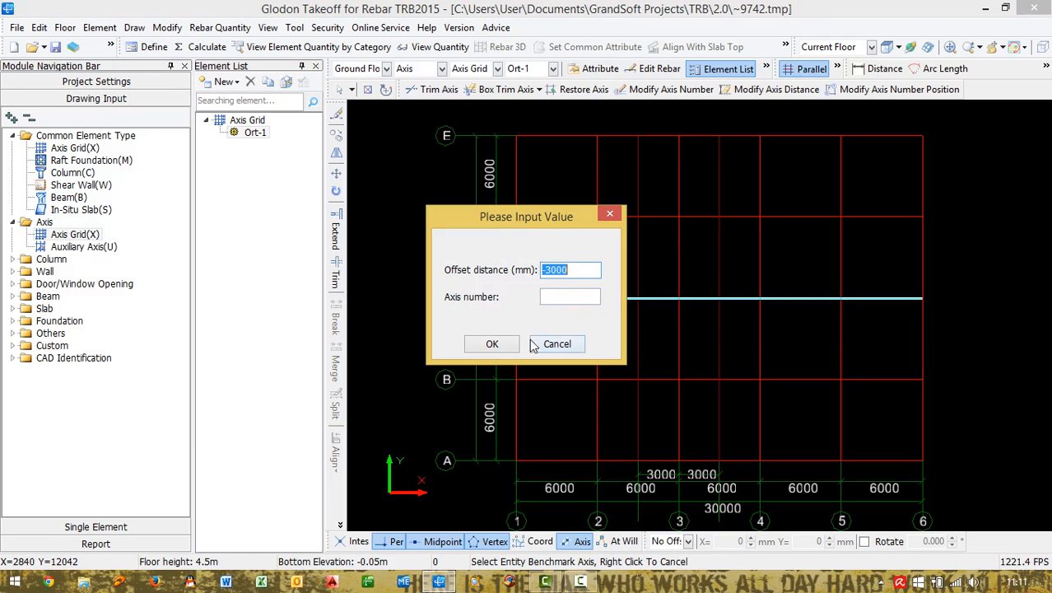
click(490, 342)
click(565, 303)
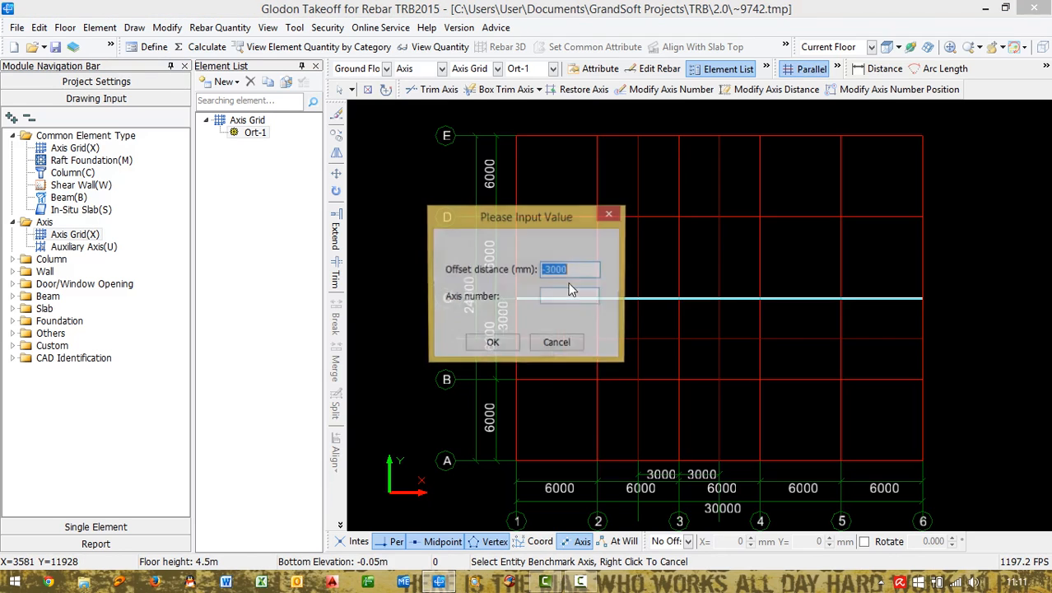
text(3)
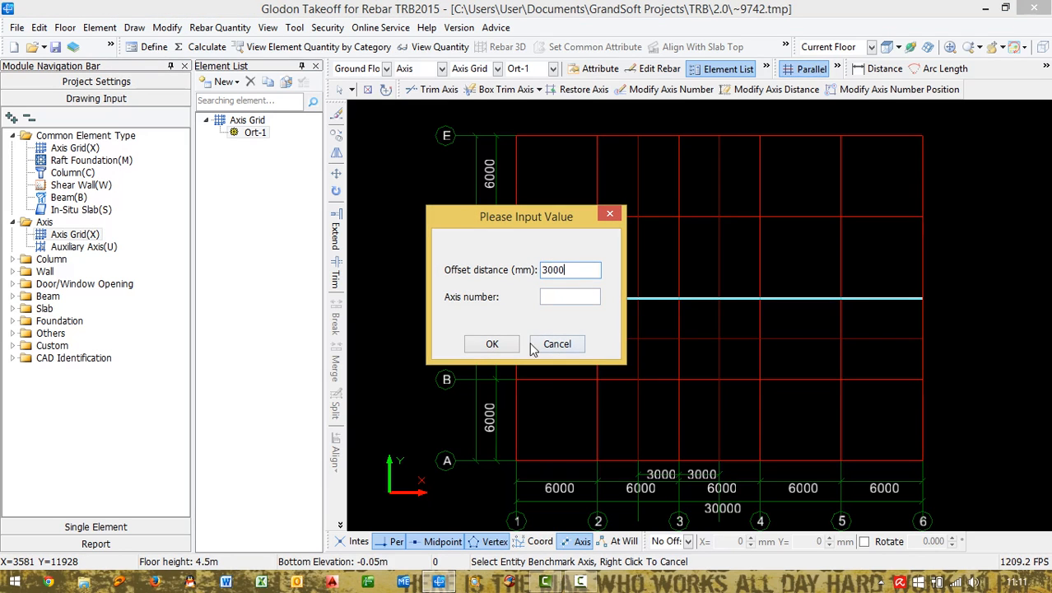
text(000)
click(492, 346)
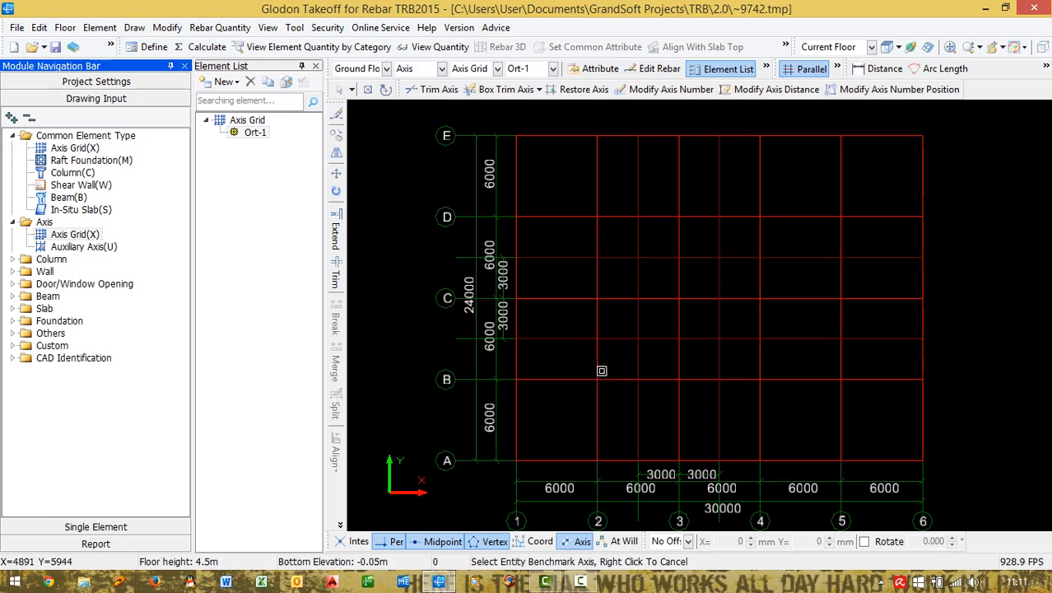
Step: Draw a two-point auxiliary axis from intersection 1/C to intersection 3/E and number it g
click(838, 71)
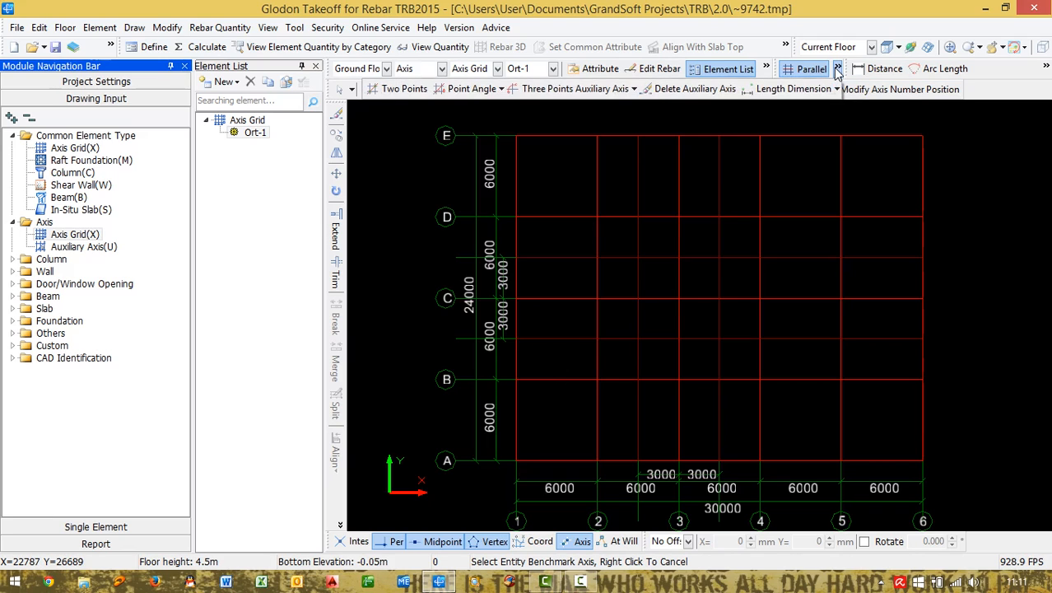
click(415, 91)
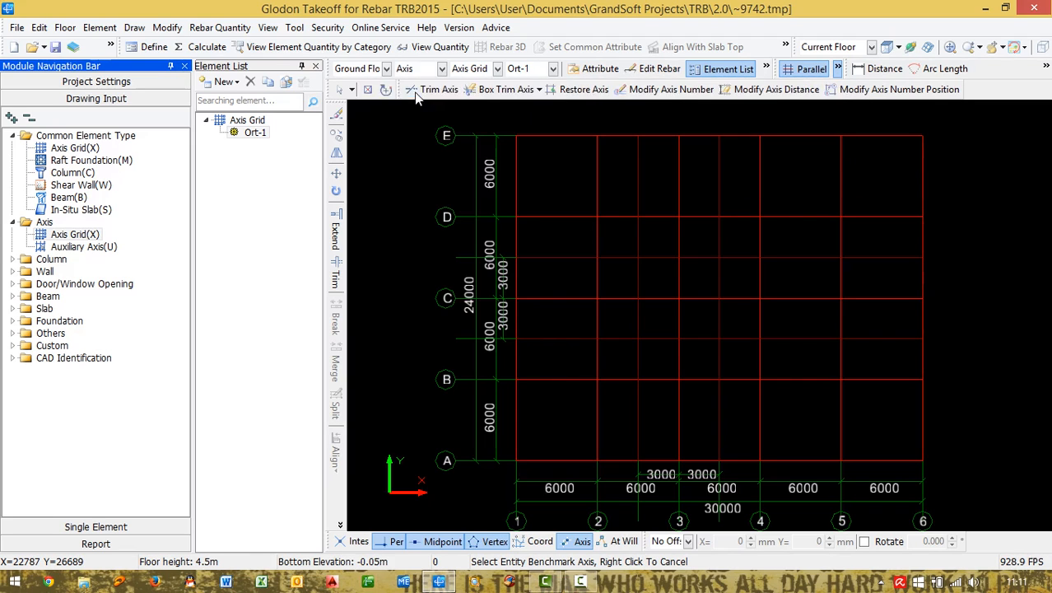
click(517, 297)
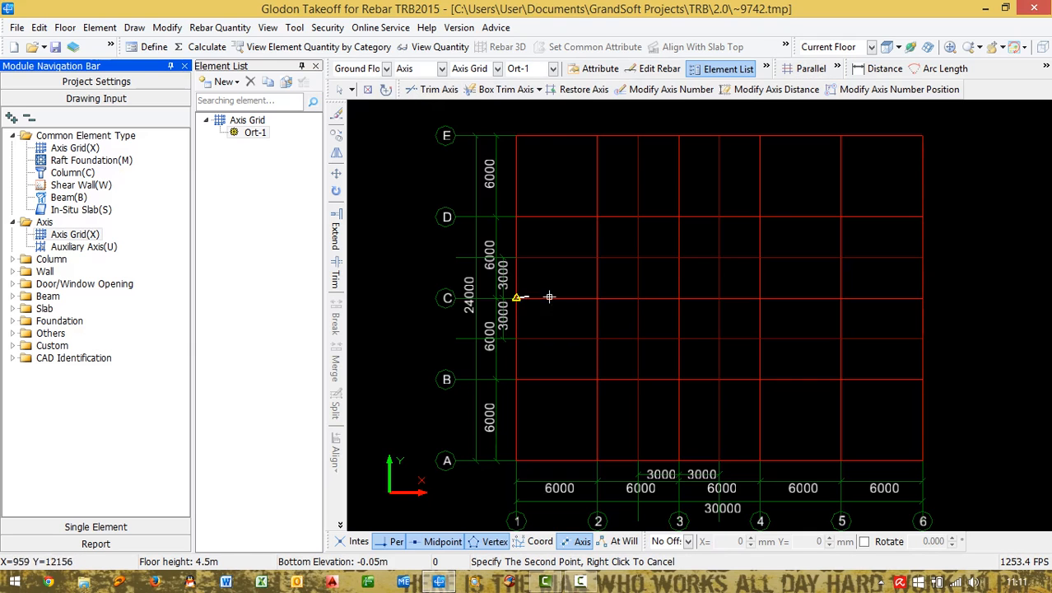
click(680, 136)
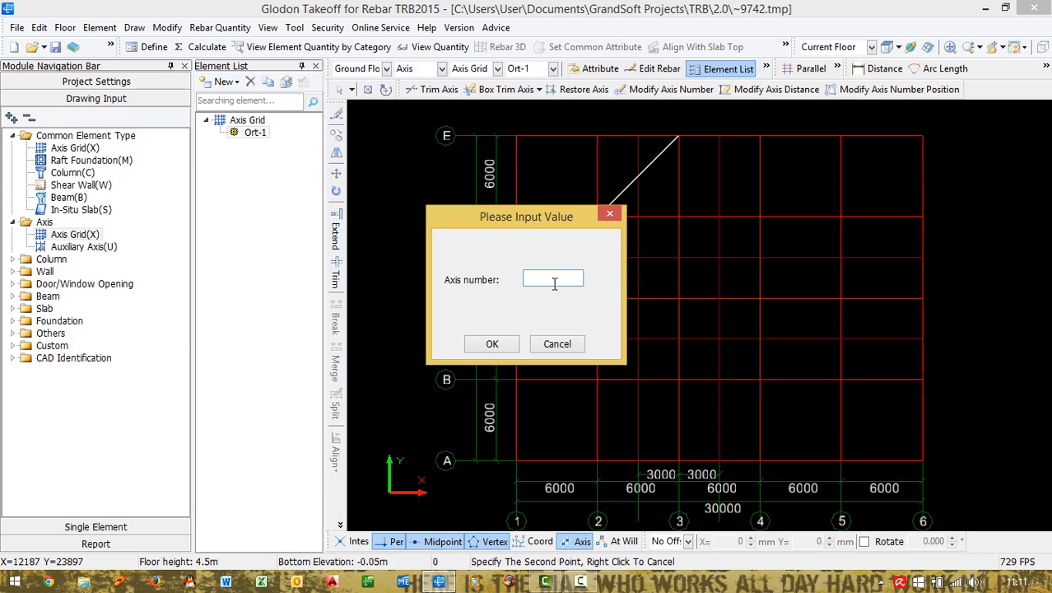
text(g)
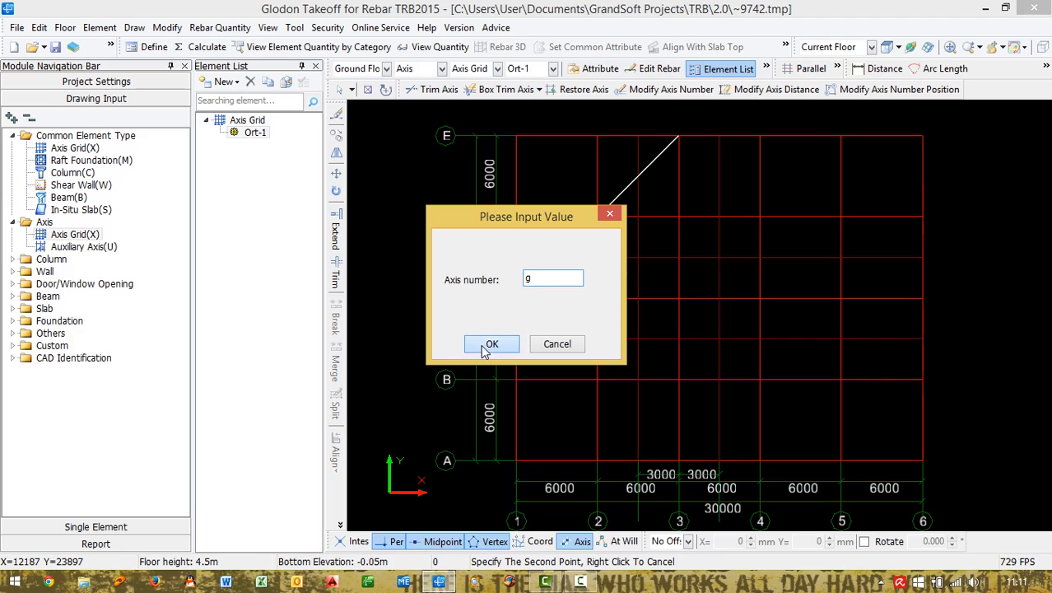
click(490, 344)
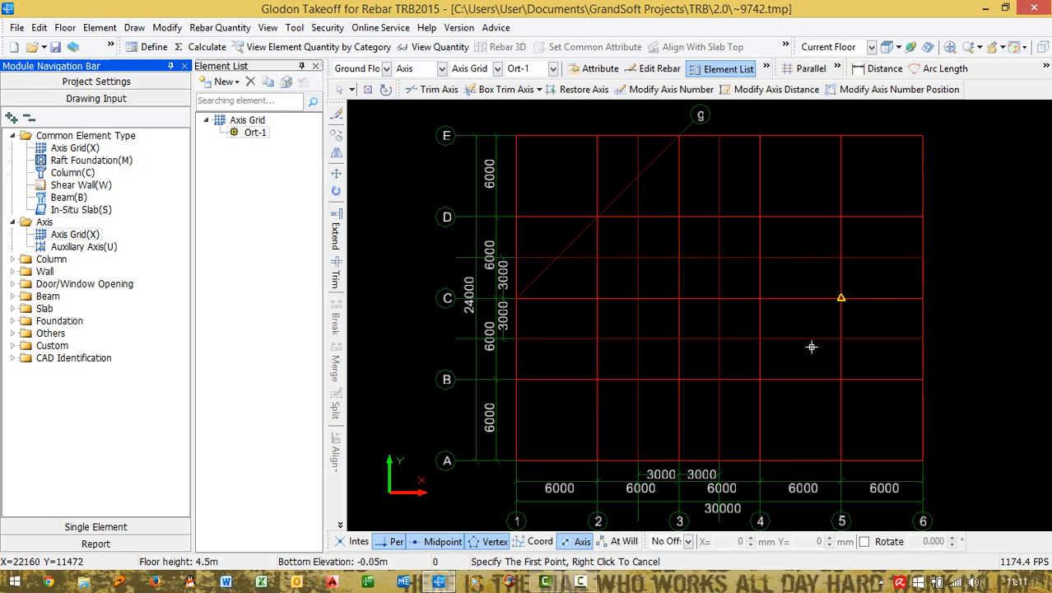
click(835, 67)
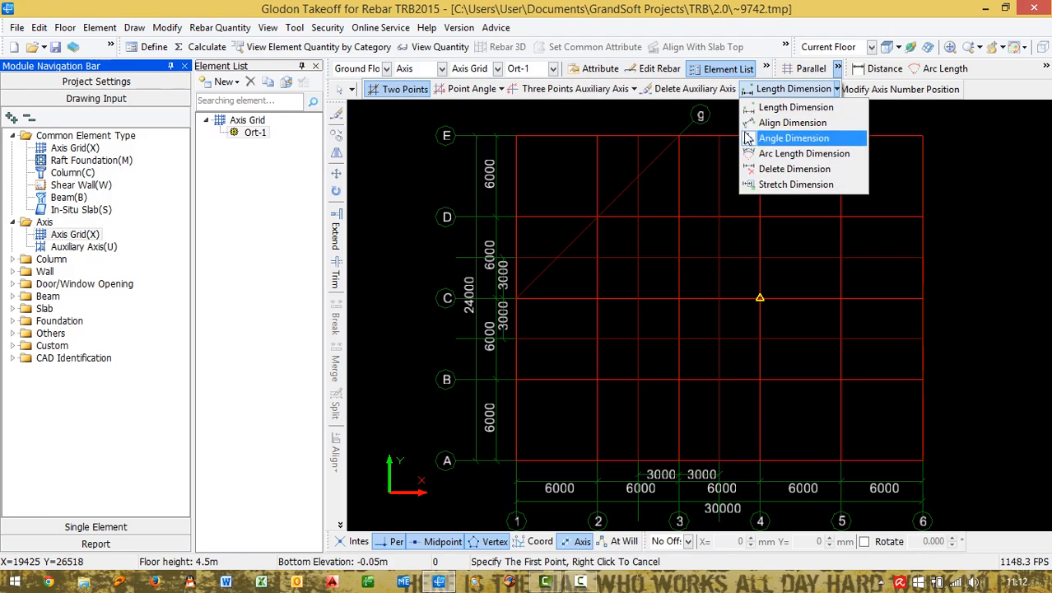
mouse_move(605, 92)
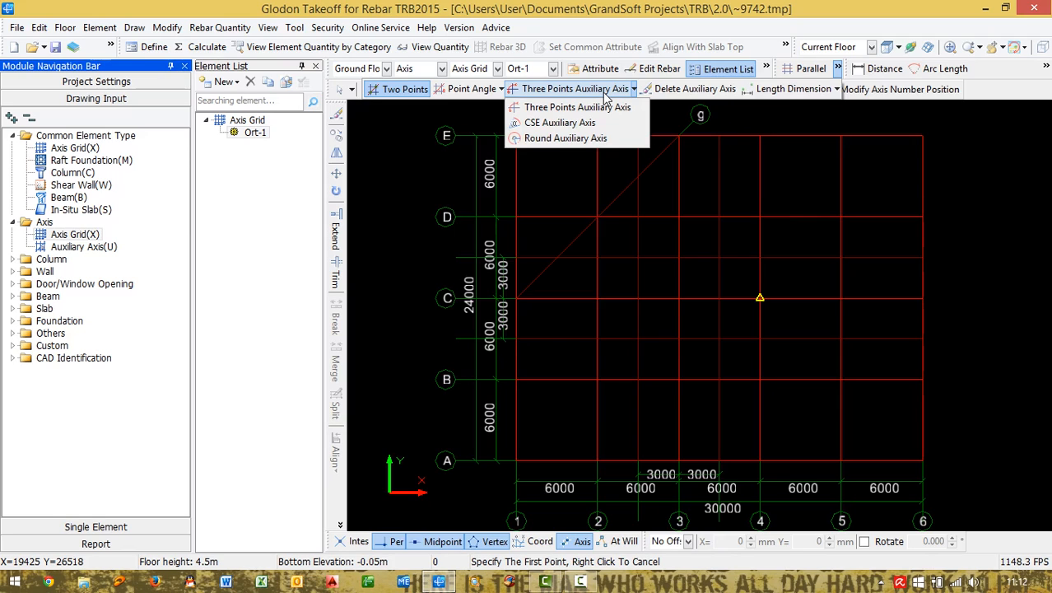
Step: Draw a CSE arc auxiliary axis centred at intersection 3/D, from 3/C to 4/D, and number it h
click(568, 122)
click(638, 176)
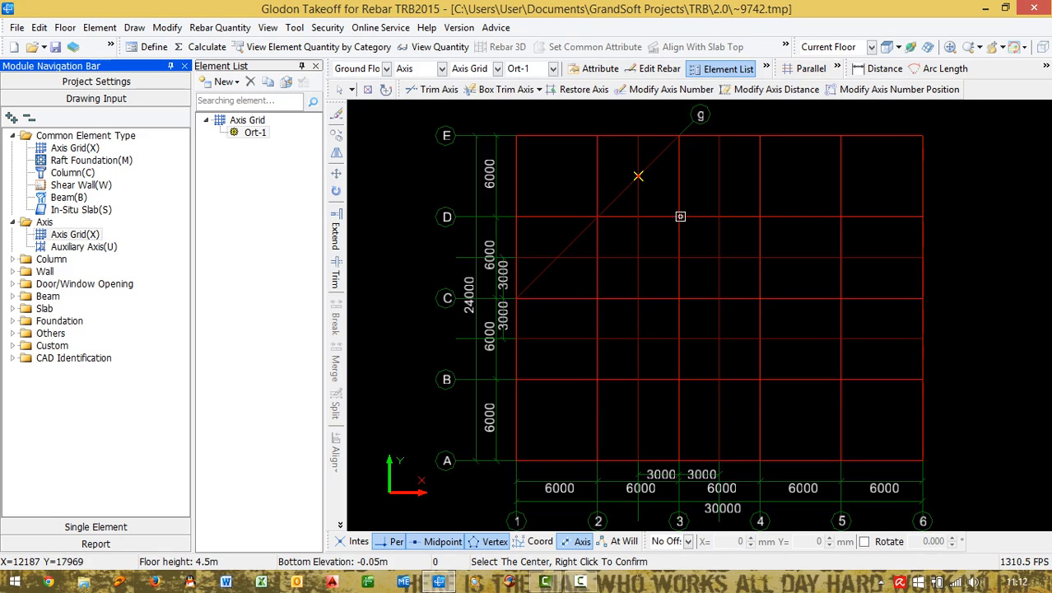
click(678, 216)
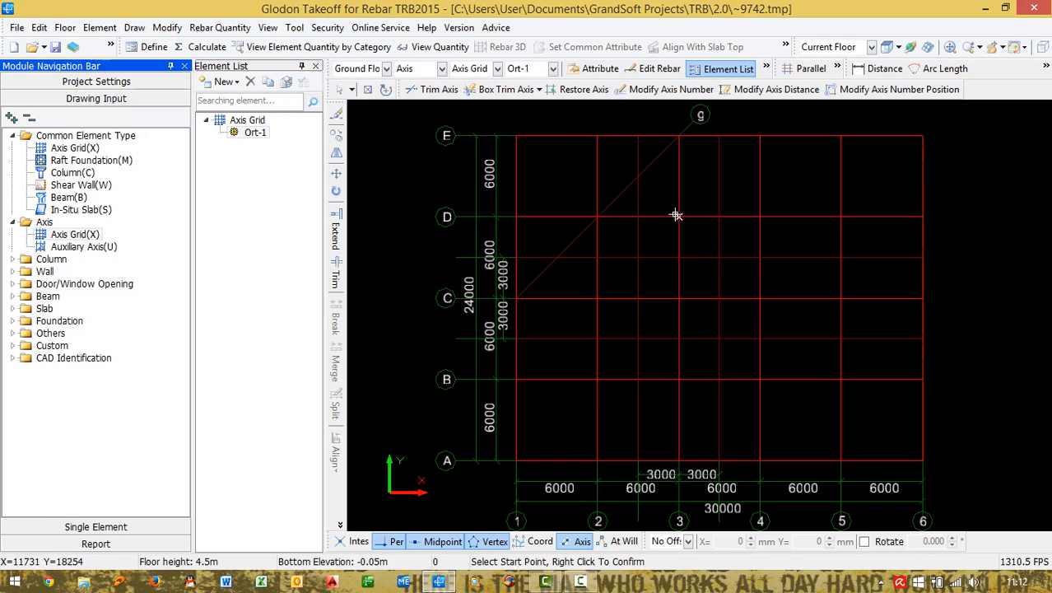
click(676, 298)
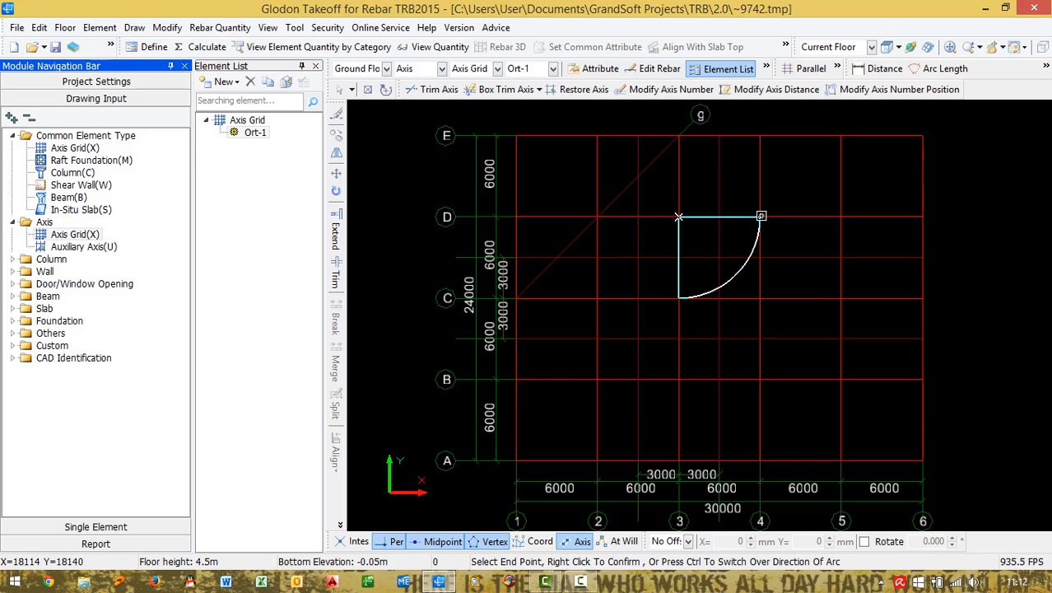
click(761, 215)
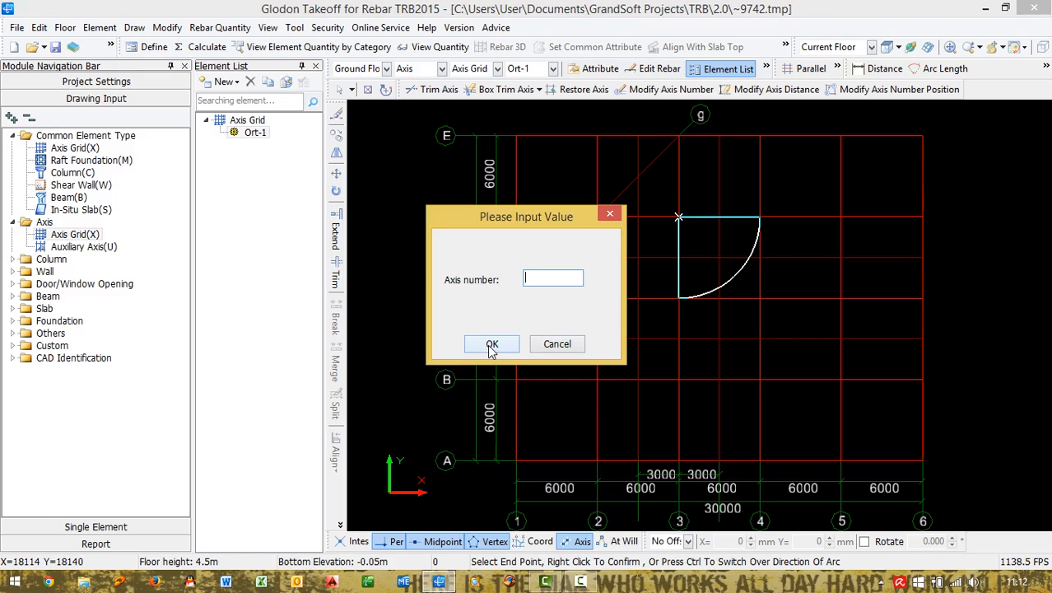
text(h)
click(492, 346)
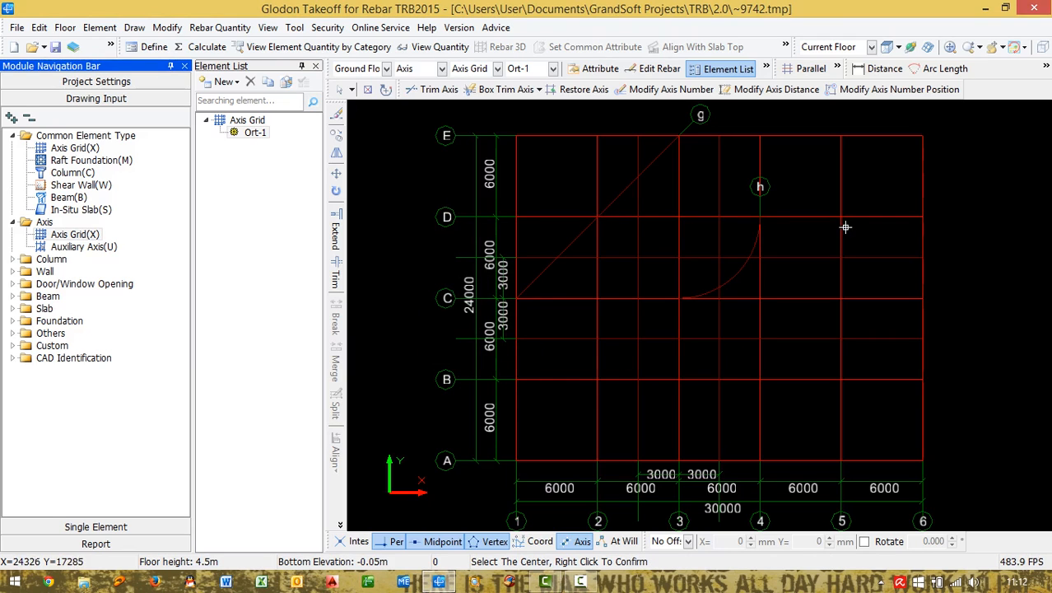
Step: Draw a CSE arc auxiliary axis centred at intersection 2/C, from 3/C to 2/D, and number it i
click(596, 298)
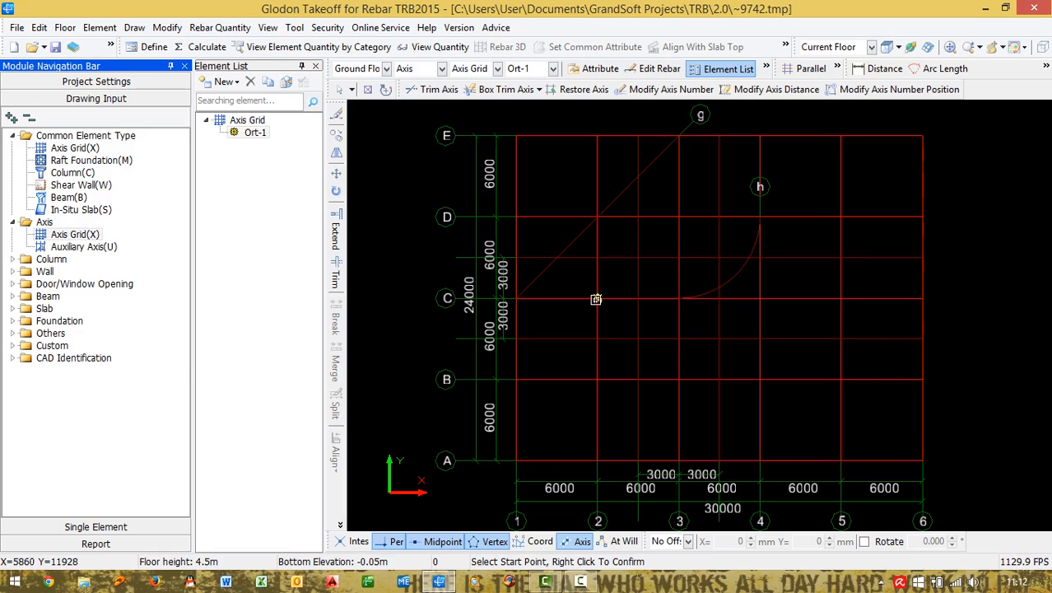
click(679, 298)
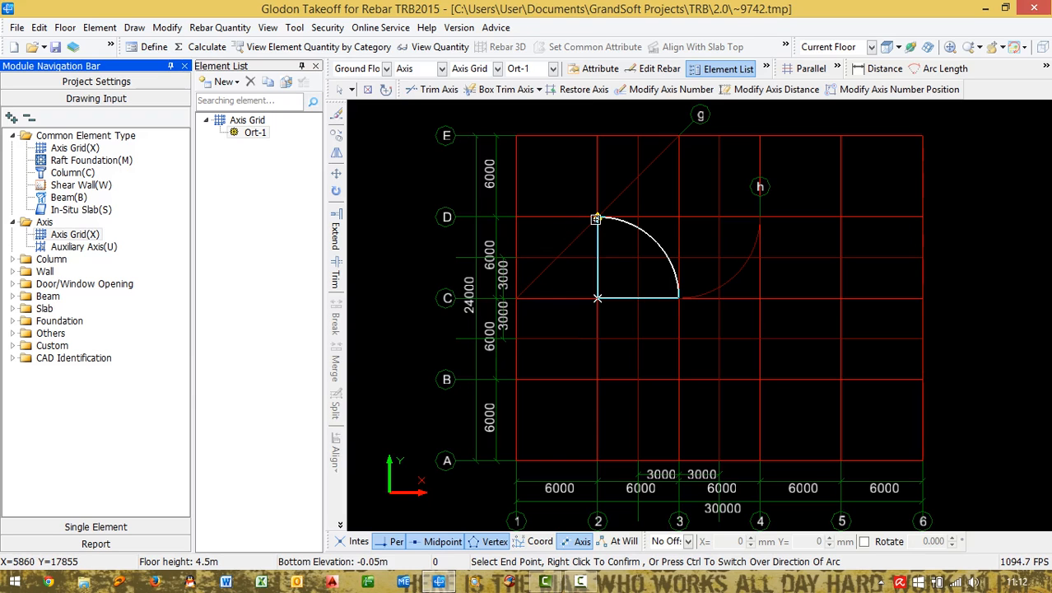
click(596, 218)
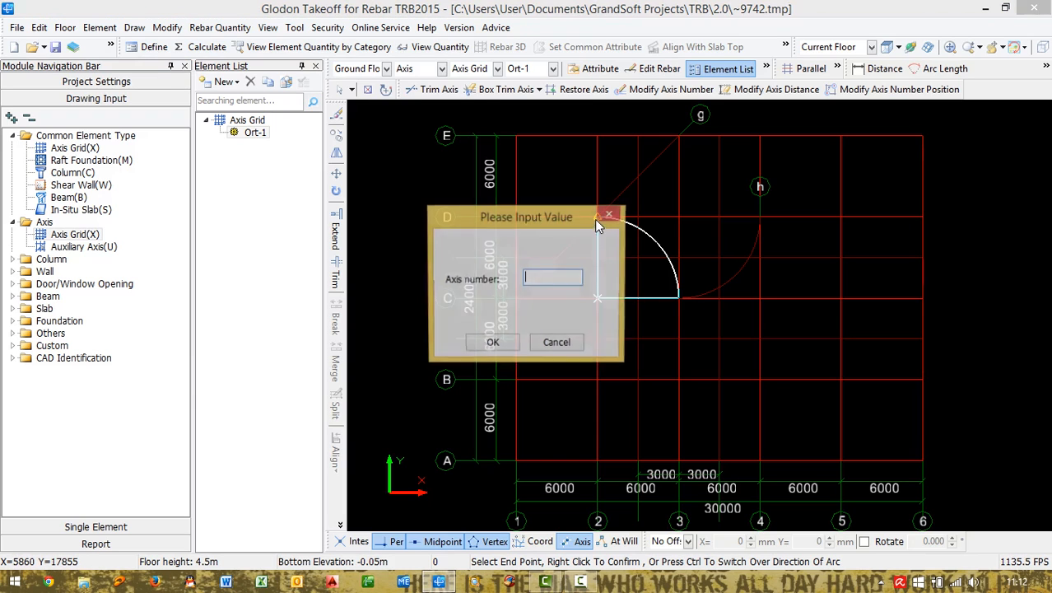
click(490, 344)
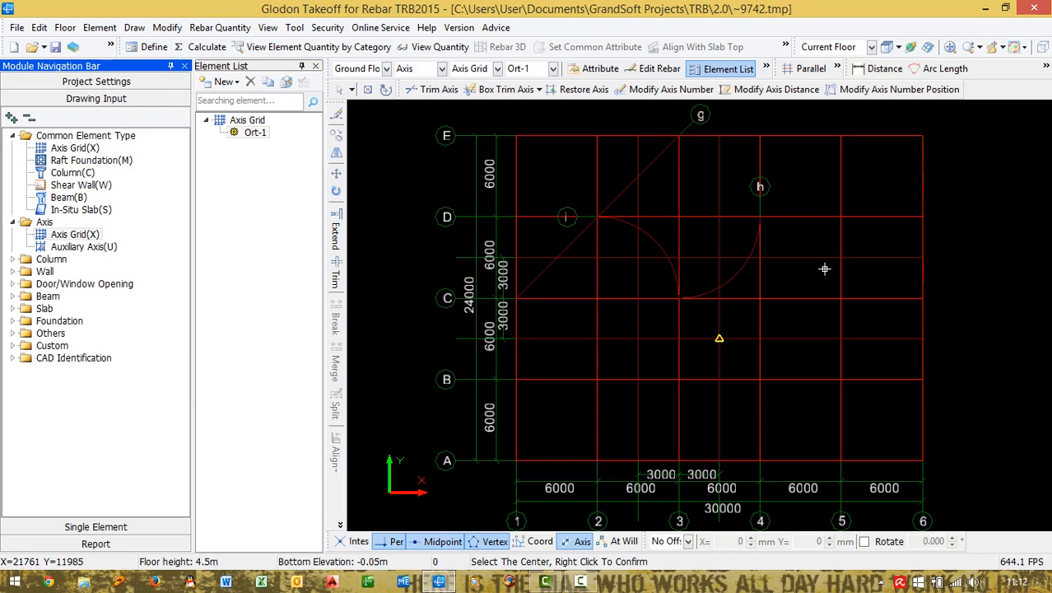
right_click(726, 312)
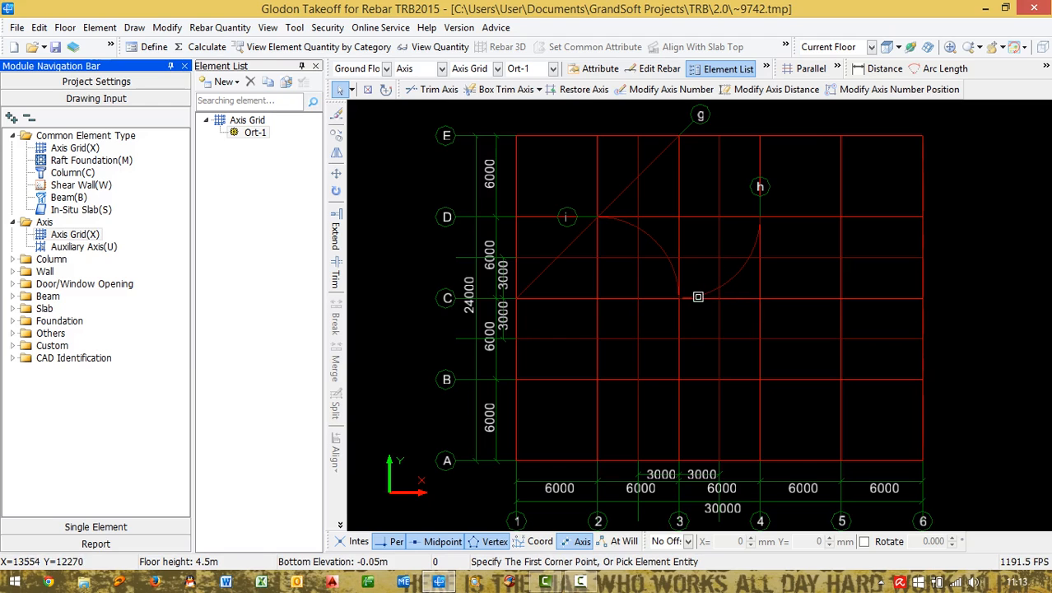
click(839, 70)
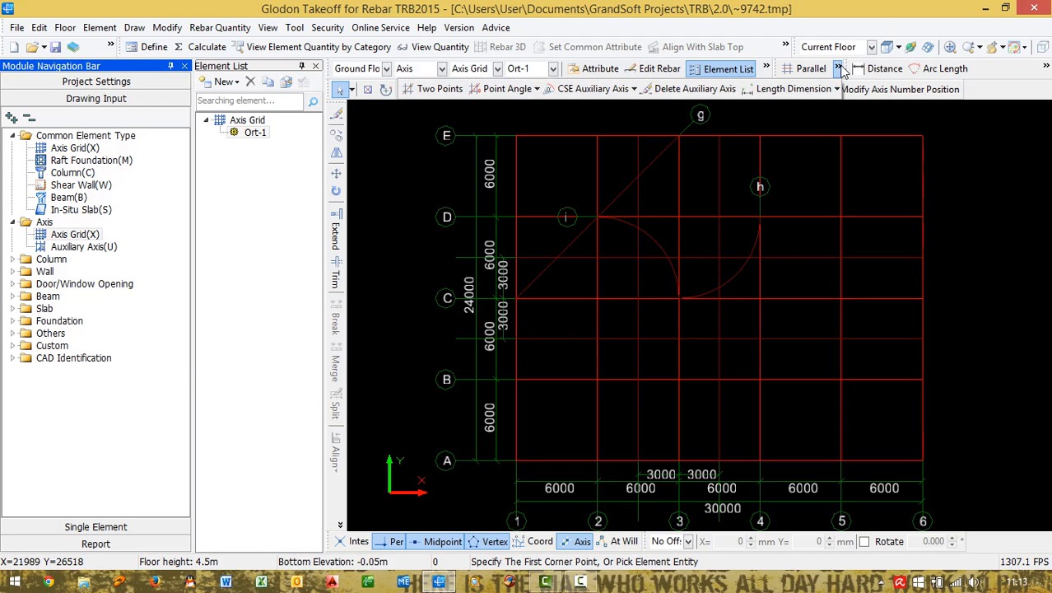
click(840, 69)
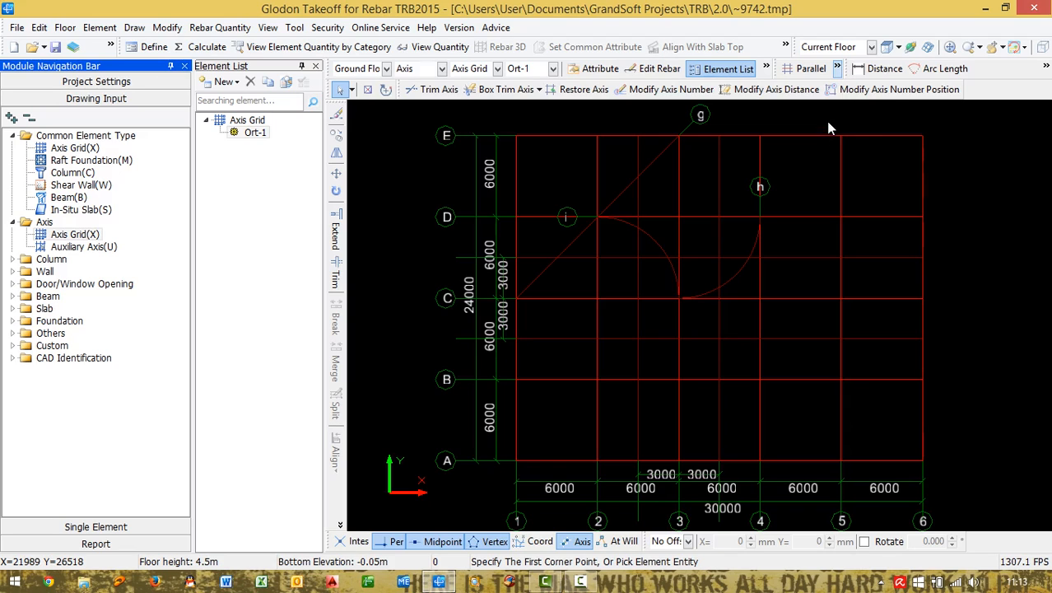
click(837, 70)
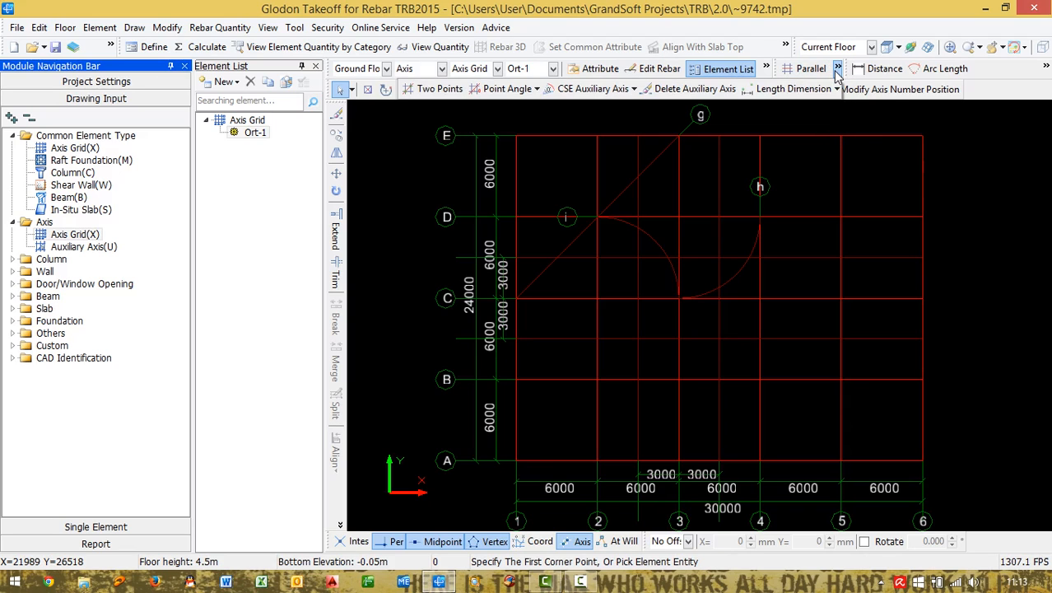
click(837, 70)
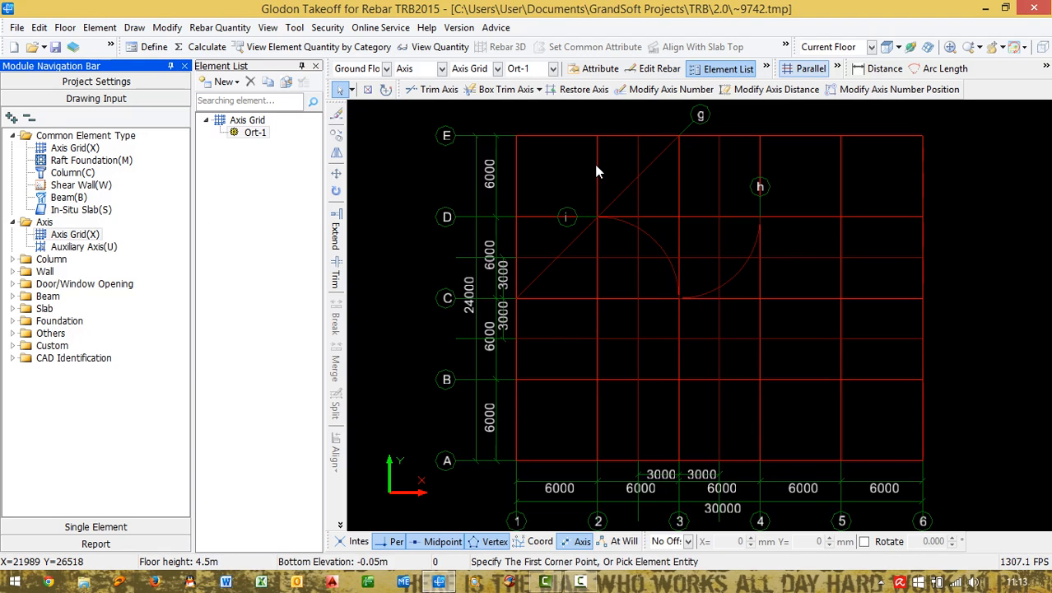
Step: Delete diagonal axis g, arc axis i, and the parallel auxiliary axes between 3 and 4 and between C and D
click(73, 248)
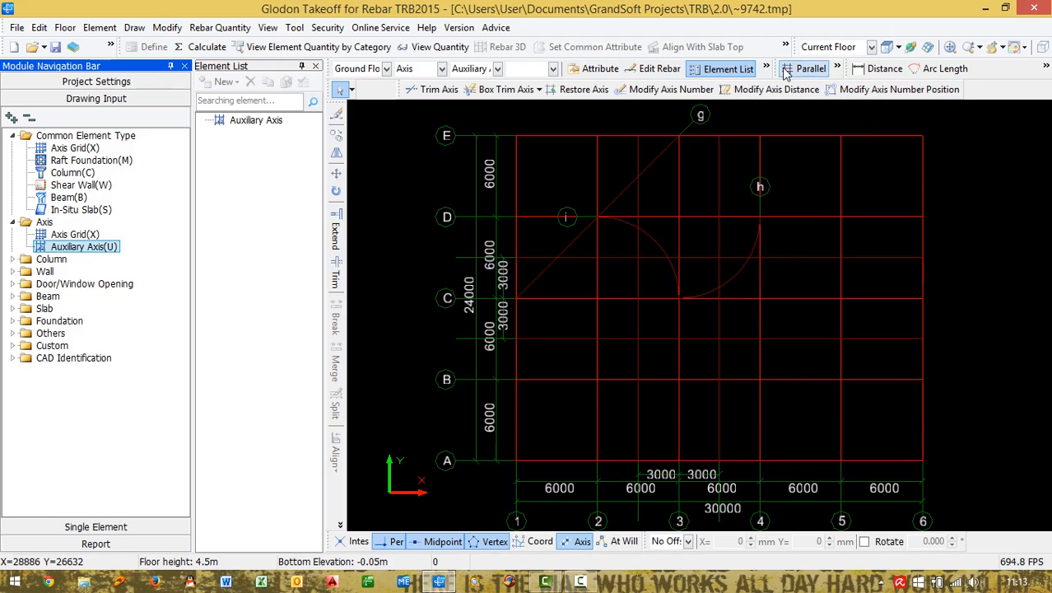
click(837, 69)
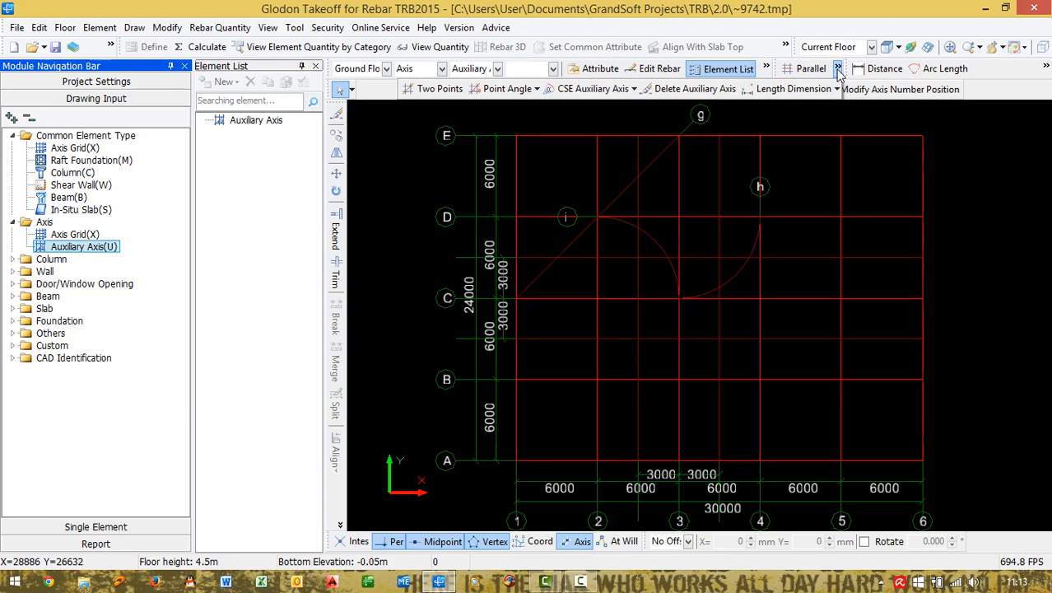
click(699, 92)
click(718, 164)
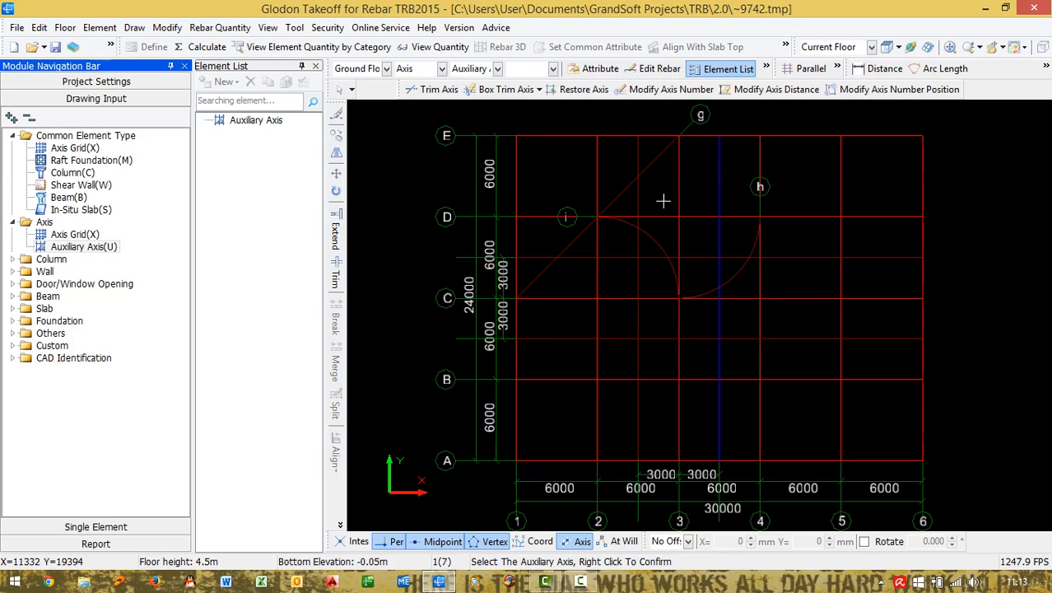
click(643, 171)
click(625, 220)
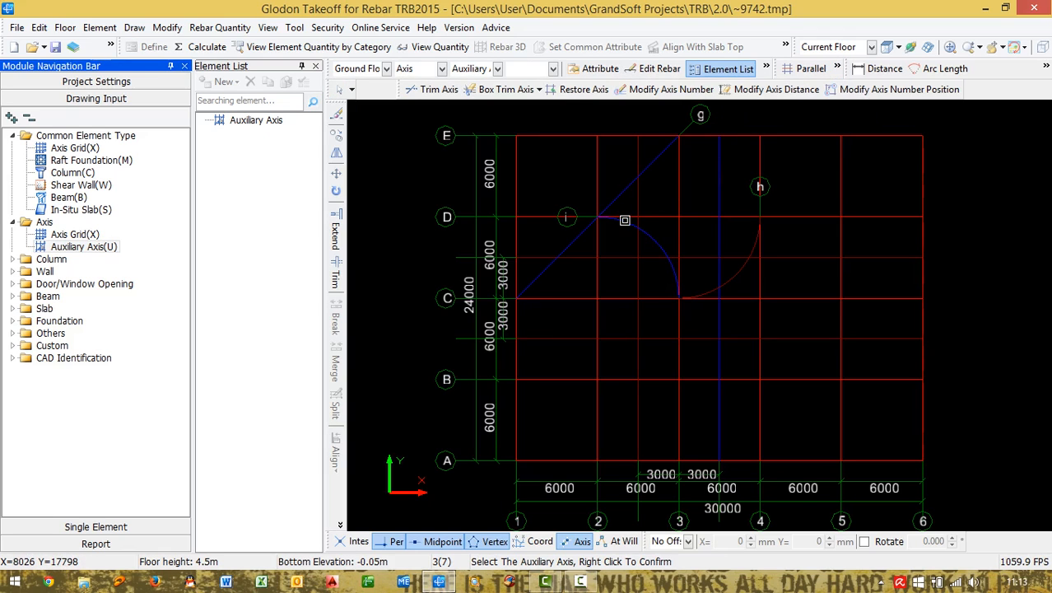
click(621, 257)
right_click(617, 255)
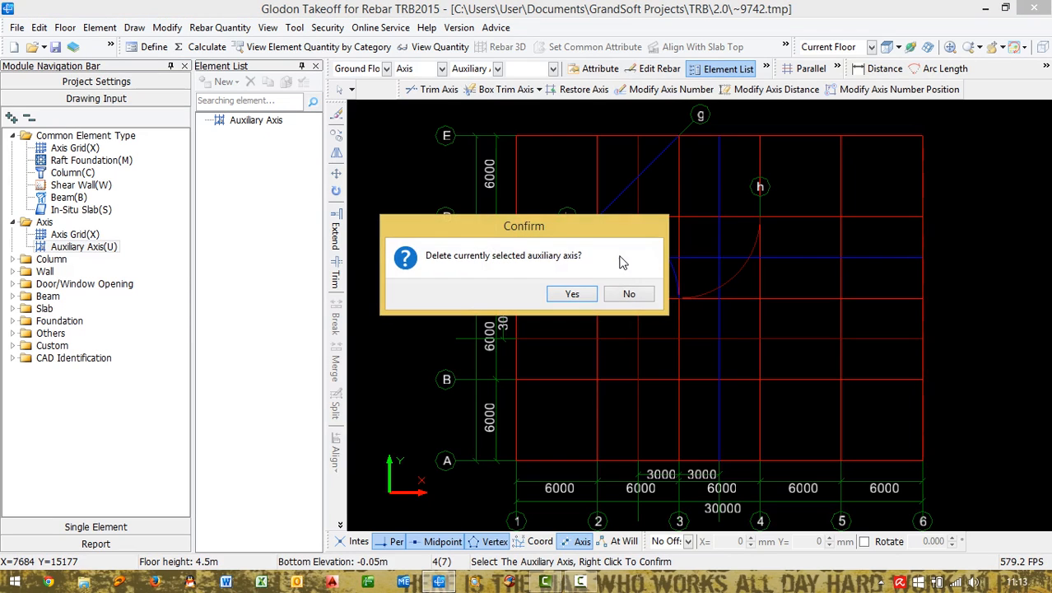
click(571, 295)
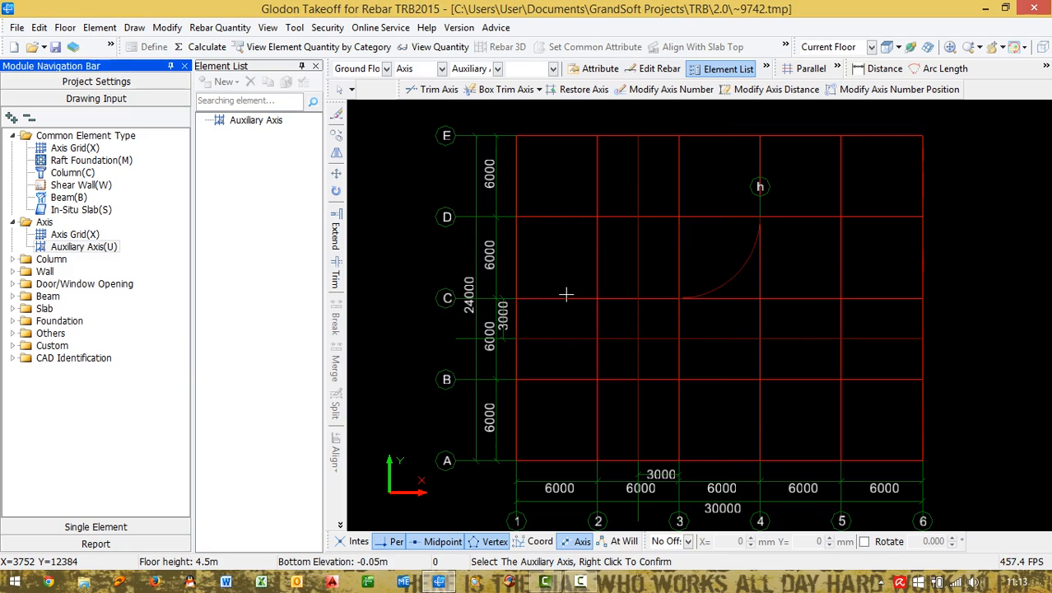
Step: From the Axis Grid element type, delete arc axis h and the parallel auxiliary axis between axes 2 and 3
click(92, 236)
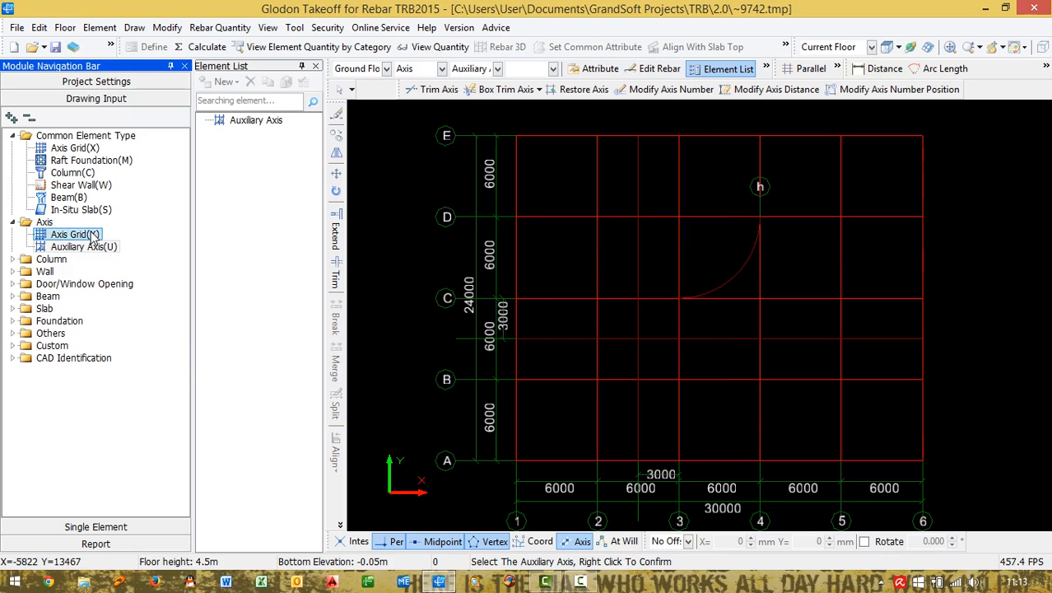
click(811, 68)
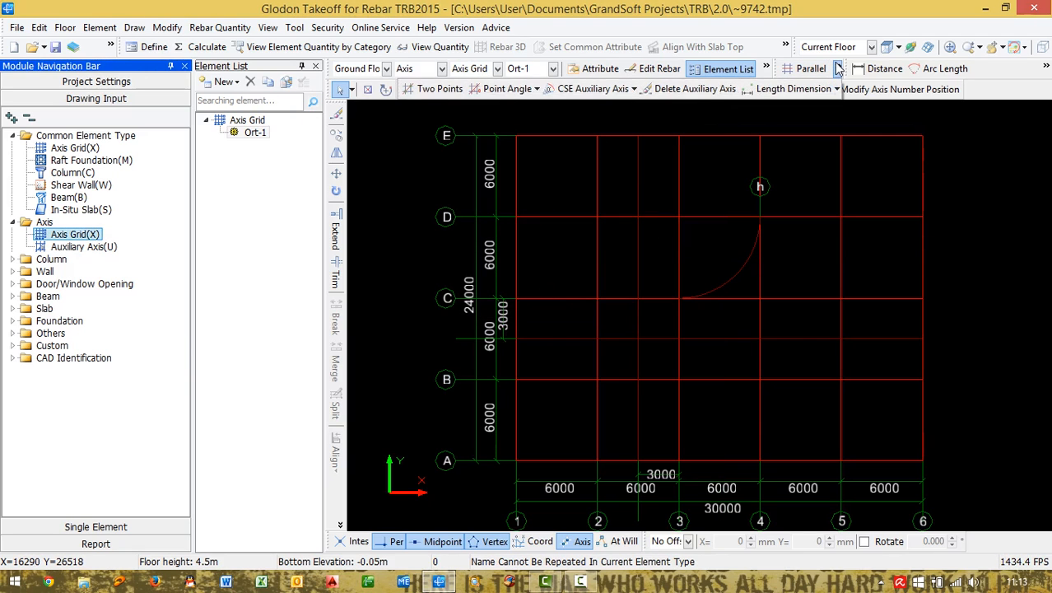
click(702, 90)
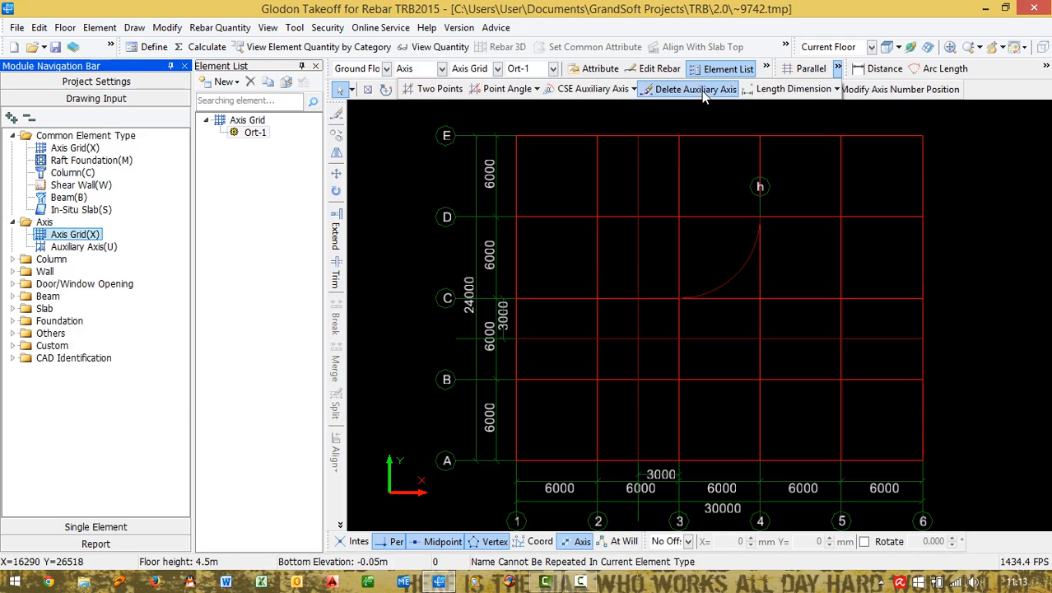
click(747, 252)
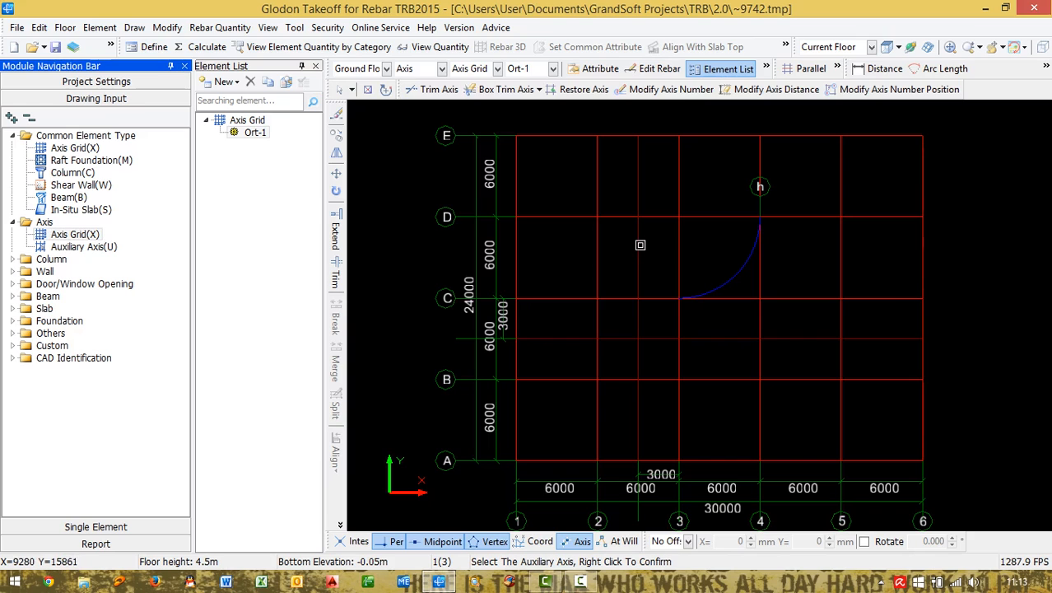
click(639, 245)
right_click(644, 247)
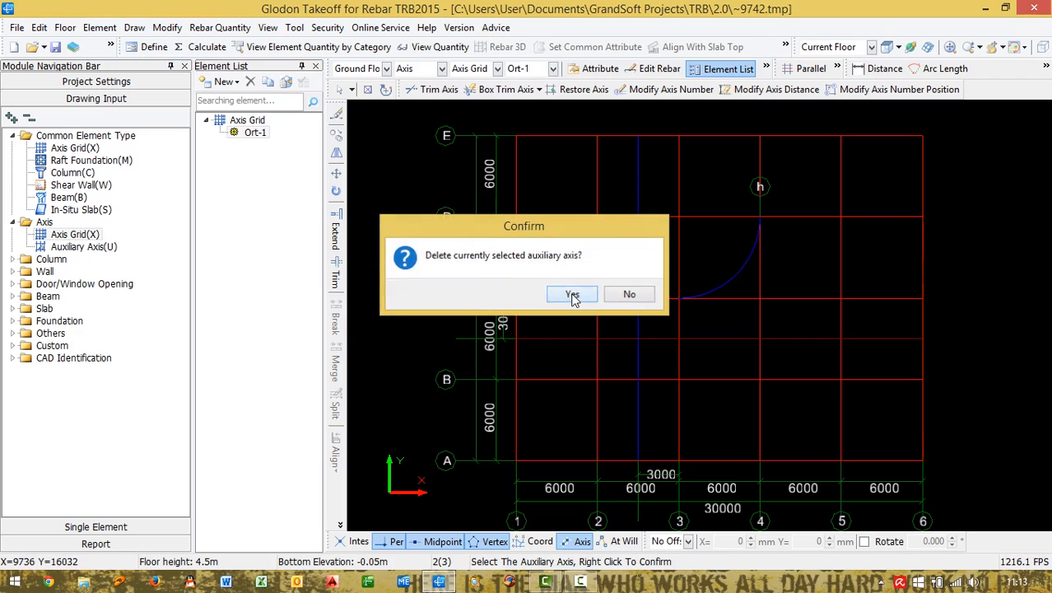
click(574, 293)
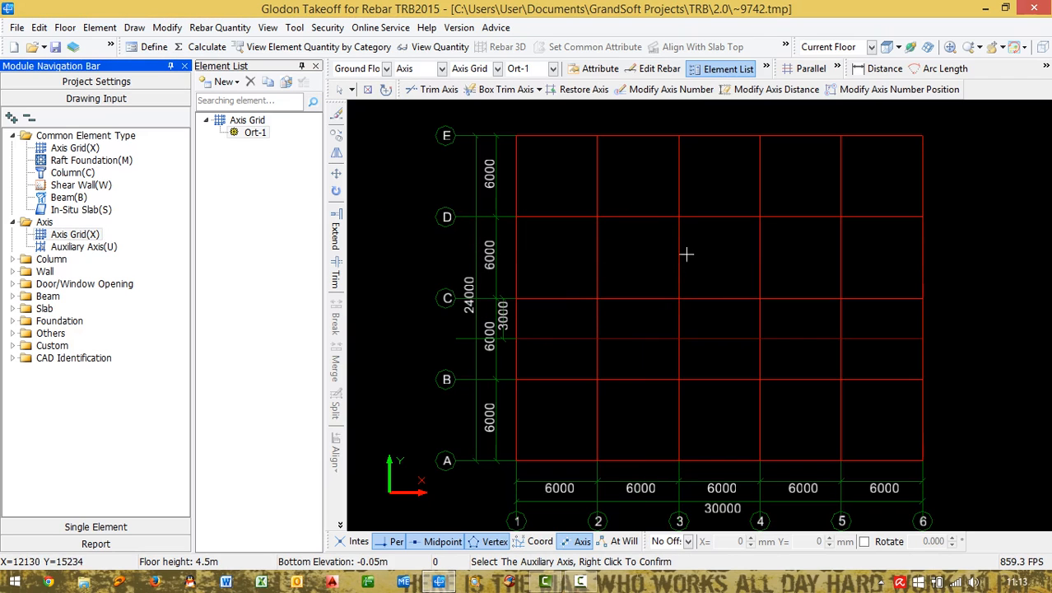
Step: Check the axis grid on floor Lantai 1, and return to the Ground Floor
scroll(680, 268, down, 1)
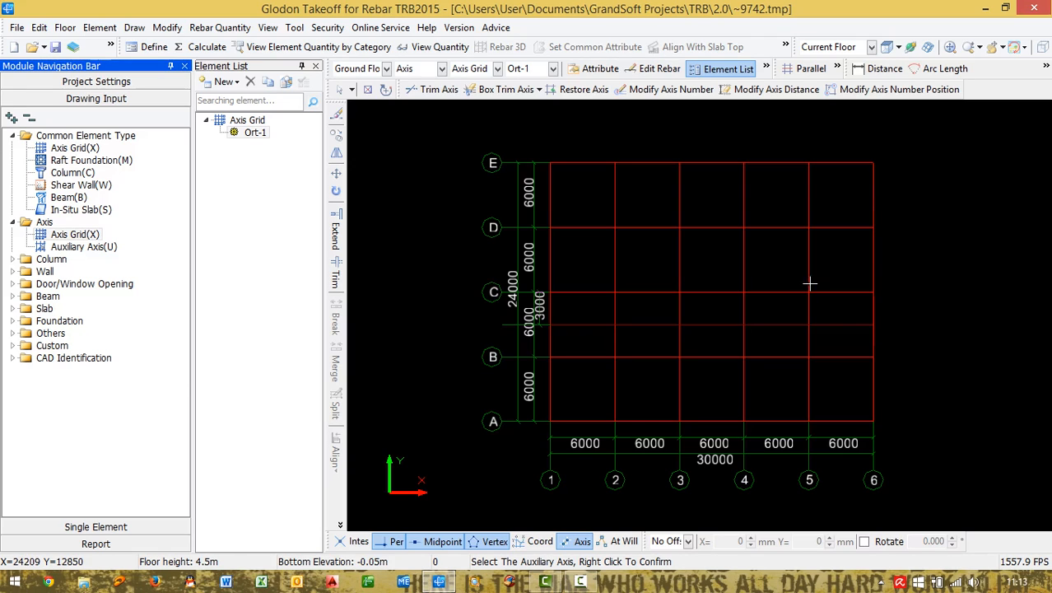
click(387, 70)
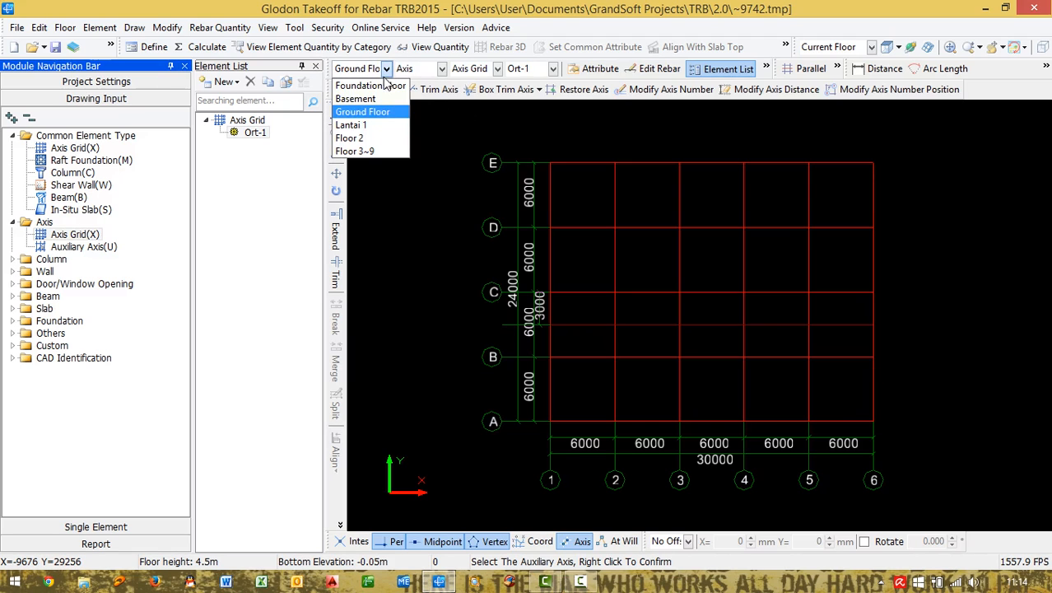
click(349, 124)
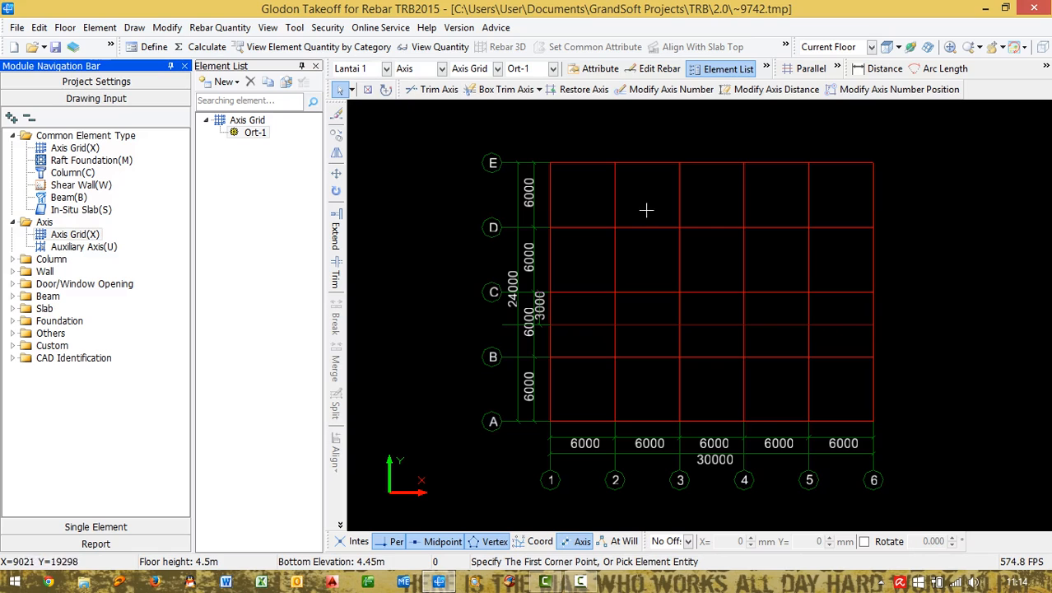
click(386, 72)
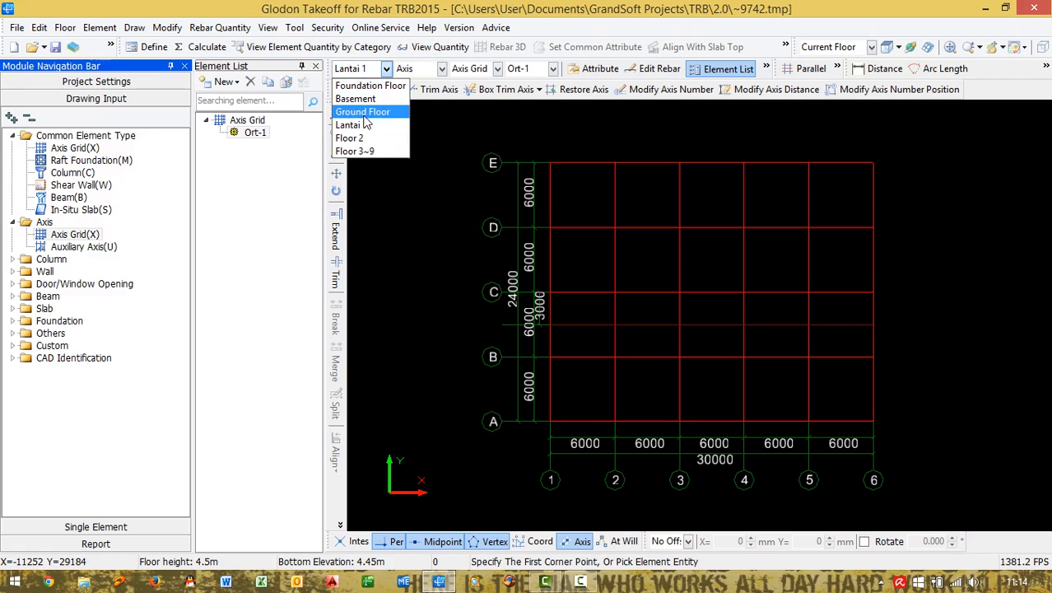
click(352, 110)
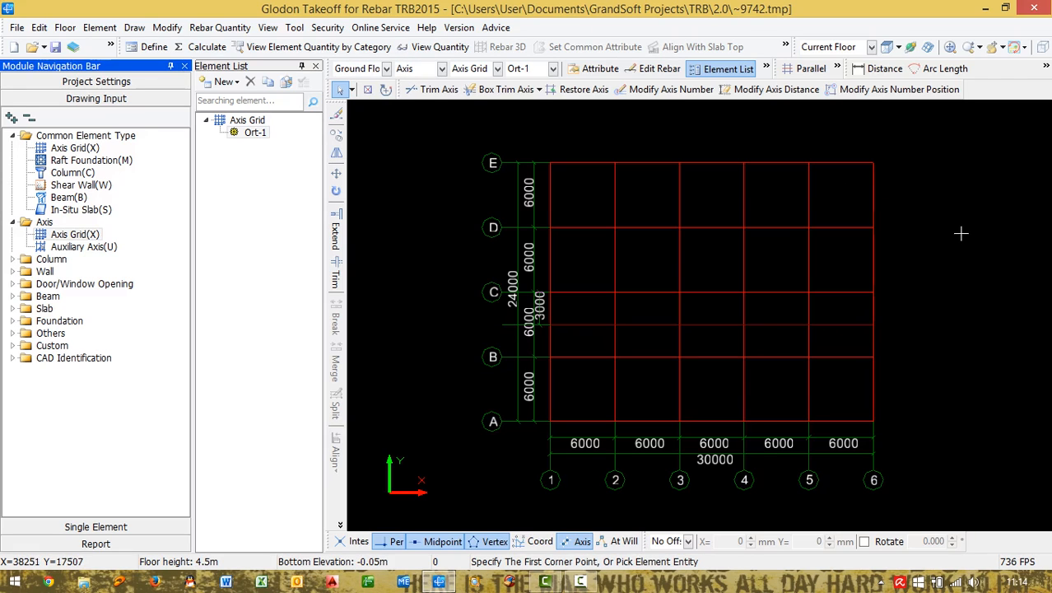